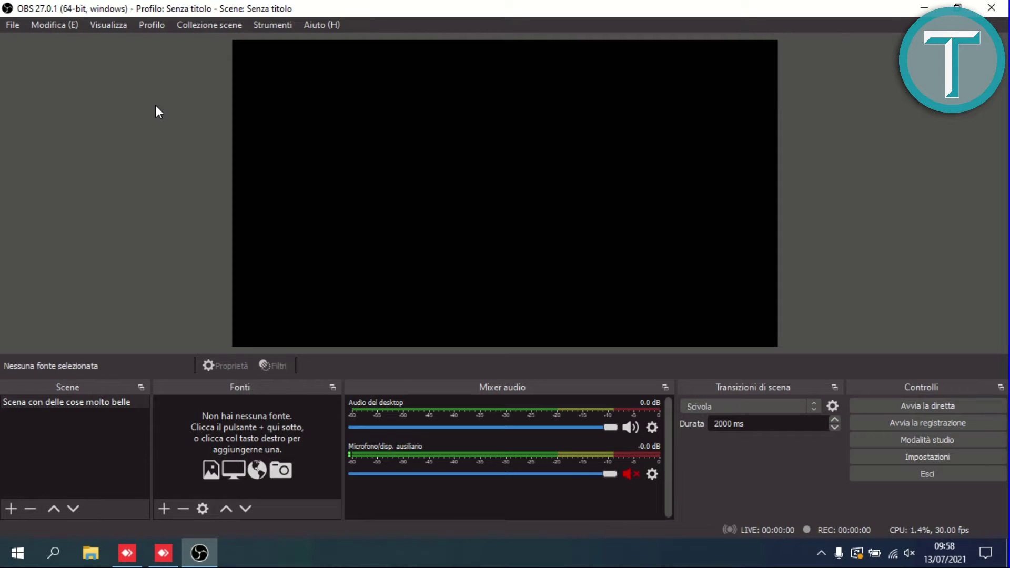
pyautogui.click(702, 405)
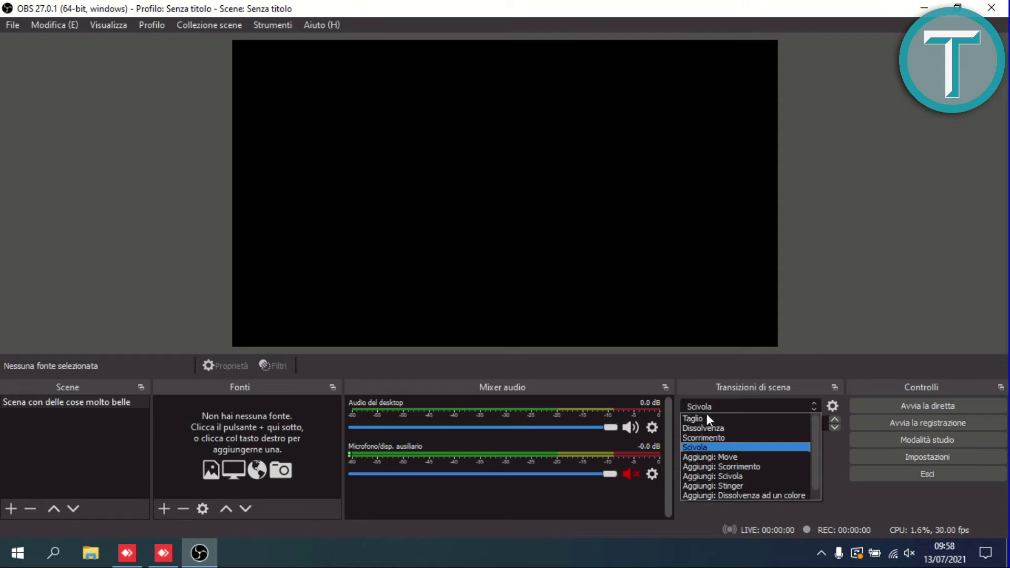
pyautogui.click(831, 456)
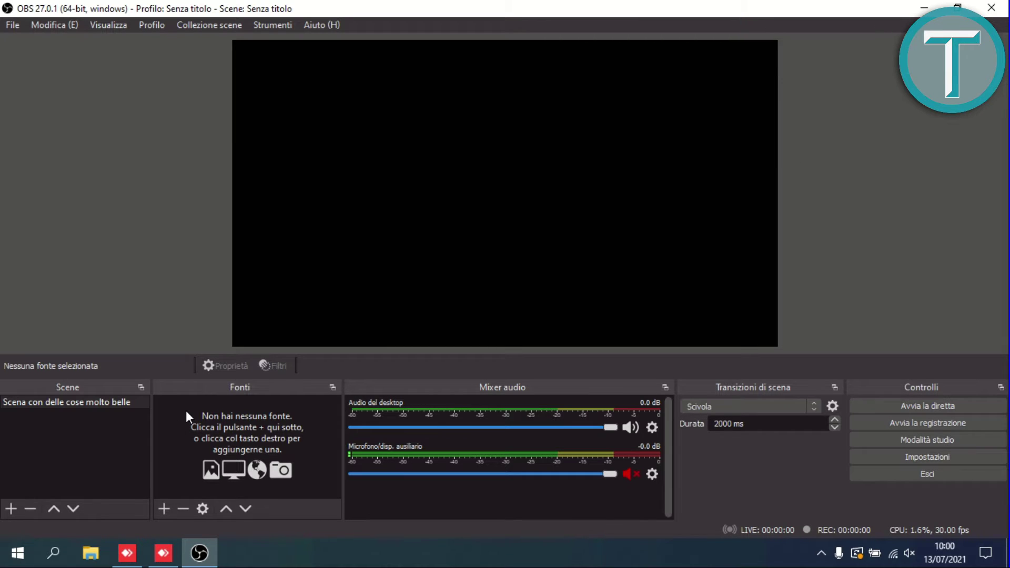
# Step: Move the four pexels JPG images from the Download folder to the desktop and close the folder window
pyautogui.moveTo(214, 548)
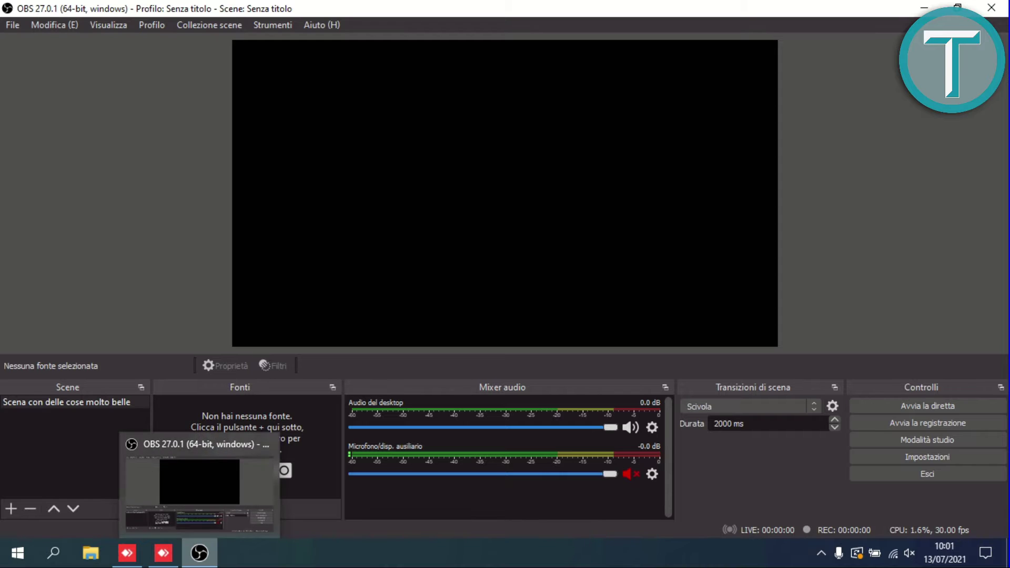
pyautogui.click(91, 553)
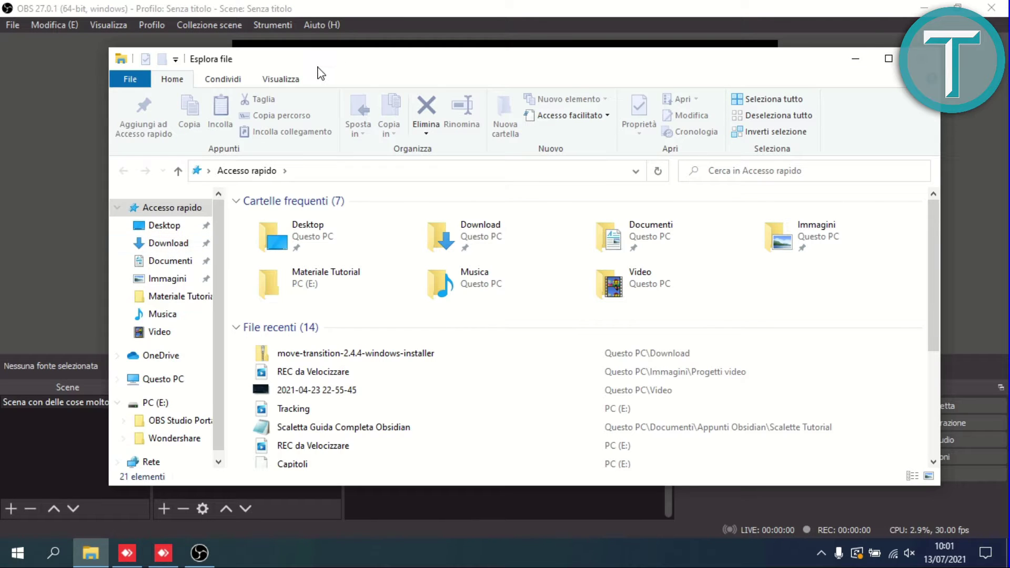
pyautogui.moveTo(319, 69); pyautogui.dragTo(347, 86)
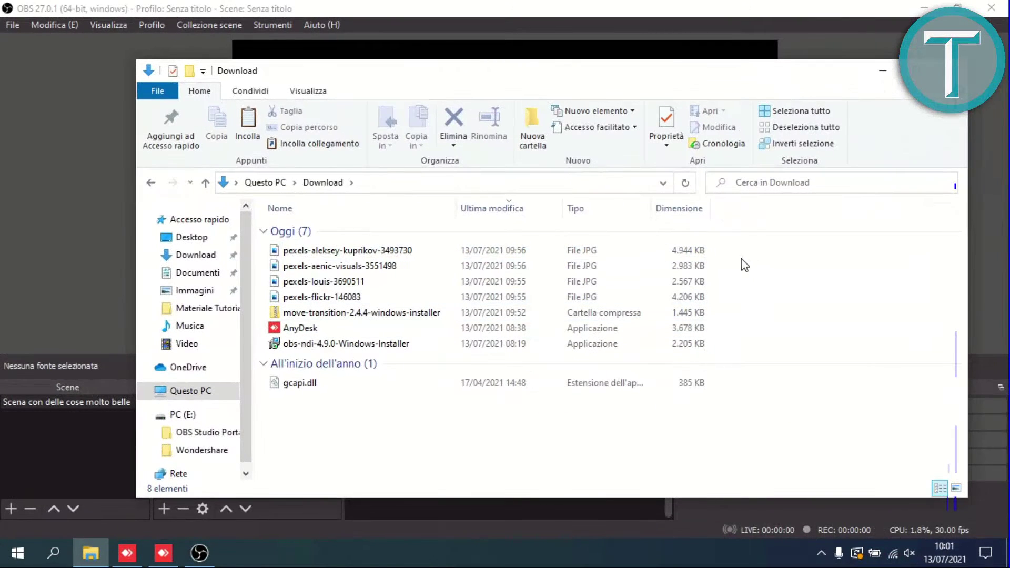
pyautogui.moveTo(728, 248); pyautogui.dragTo(396, 303)
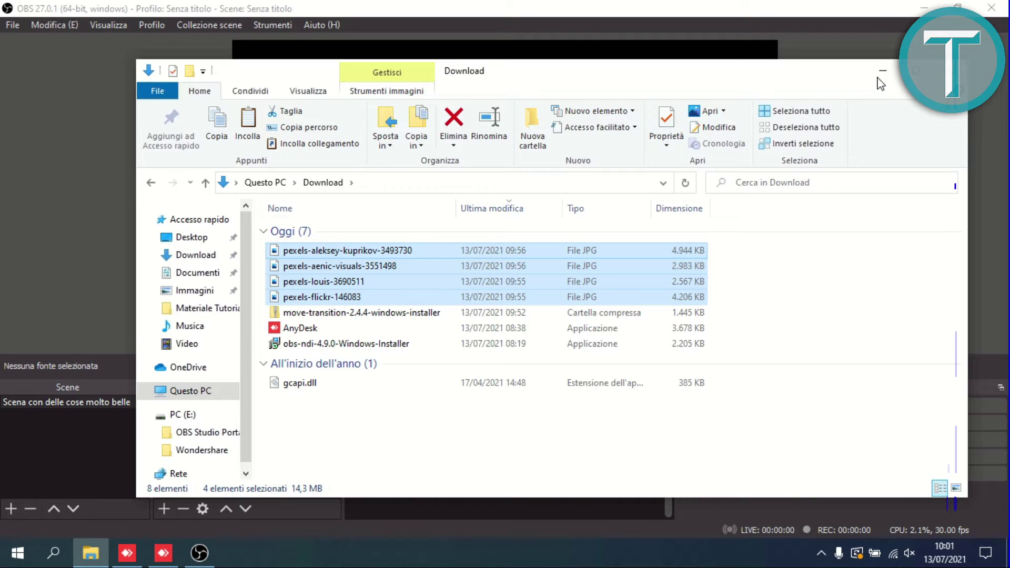
pyautogui.click(924, 8)
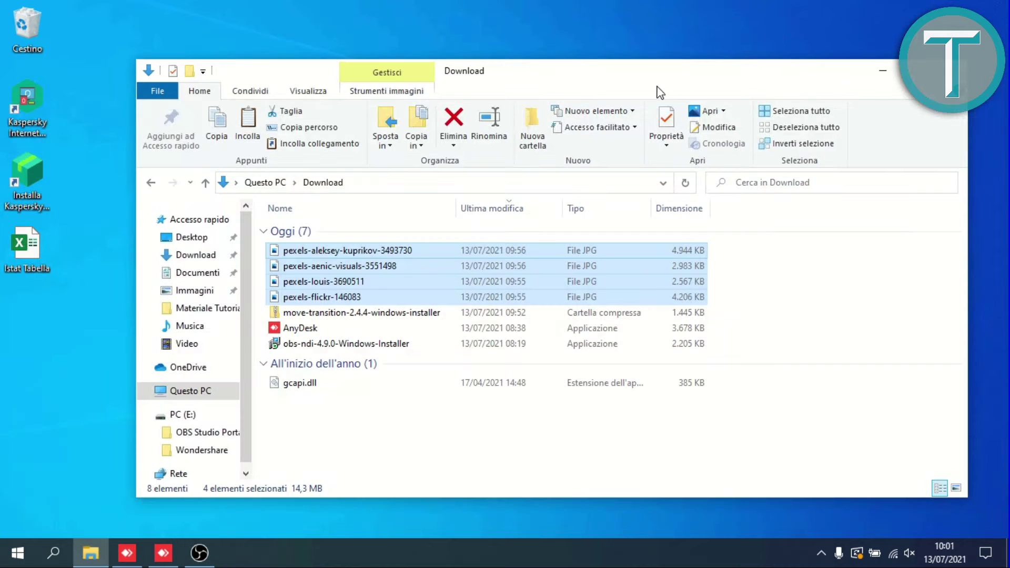
pyautogui.moveTo(584, 78); pyautogui.dragTo(942, 91)
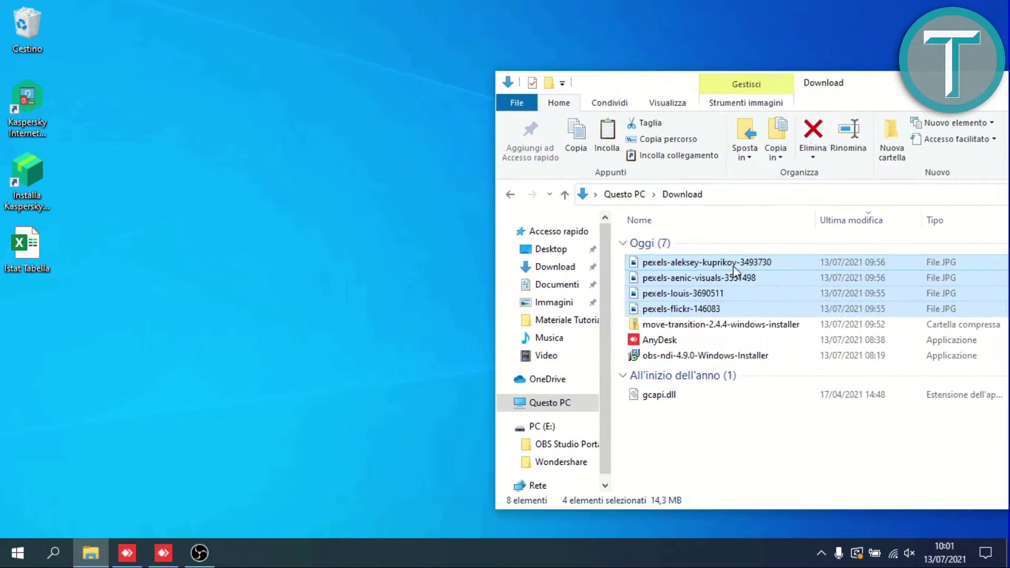
pyautogui.moveTo(735, 274); pyautogui.dragTo(286, 295)
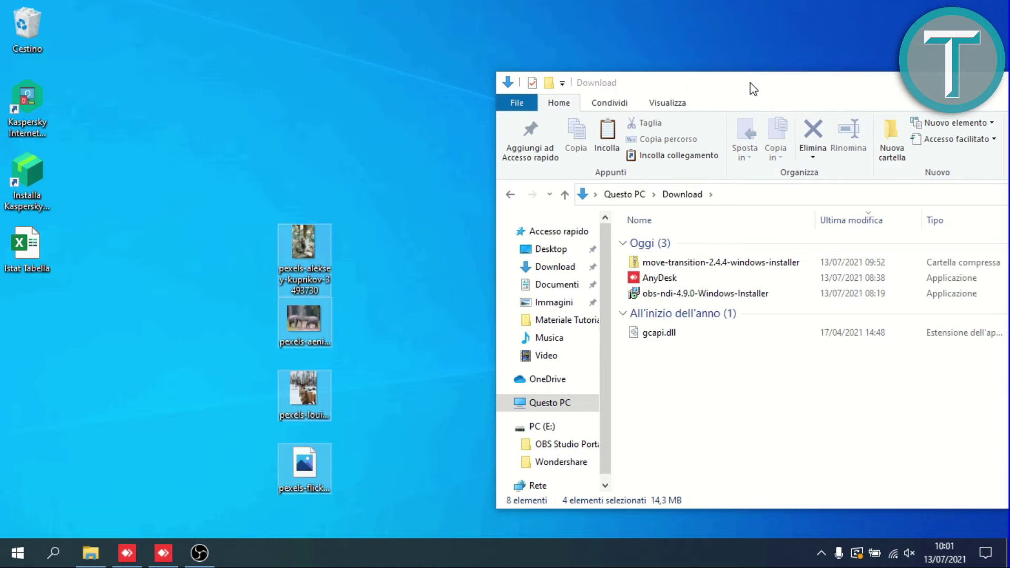
pyautogui.moveTo(751, 86); pyautogui.dragTo(313, 84)
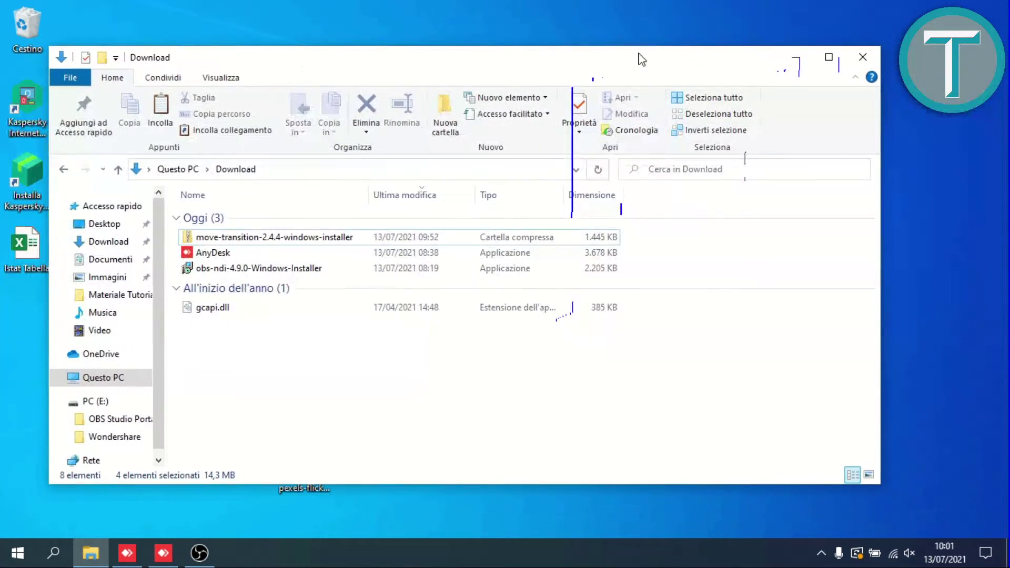
pyautogui.click(864, 57)
pyautogui.click(422, 293)
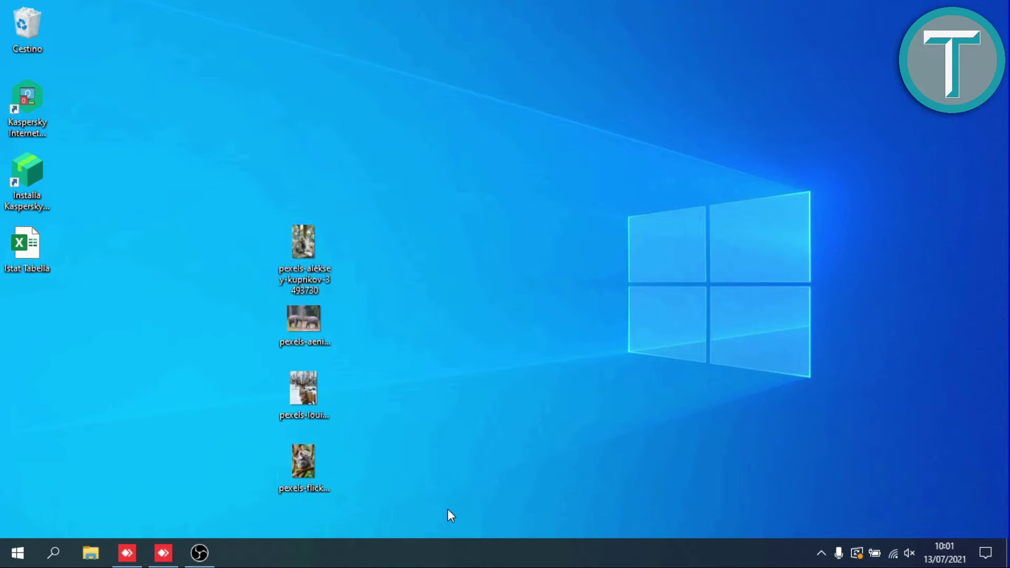
# Step: Rename the monkey image on the desktop as scimmia and the elephant image as elefanti
pyautogui.moveTo(306, 245); pyautogui.dragTo(374, 230)
pyautogui.moveTo(371, 276)
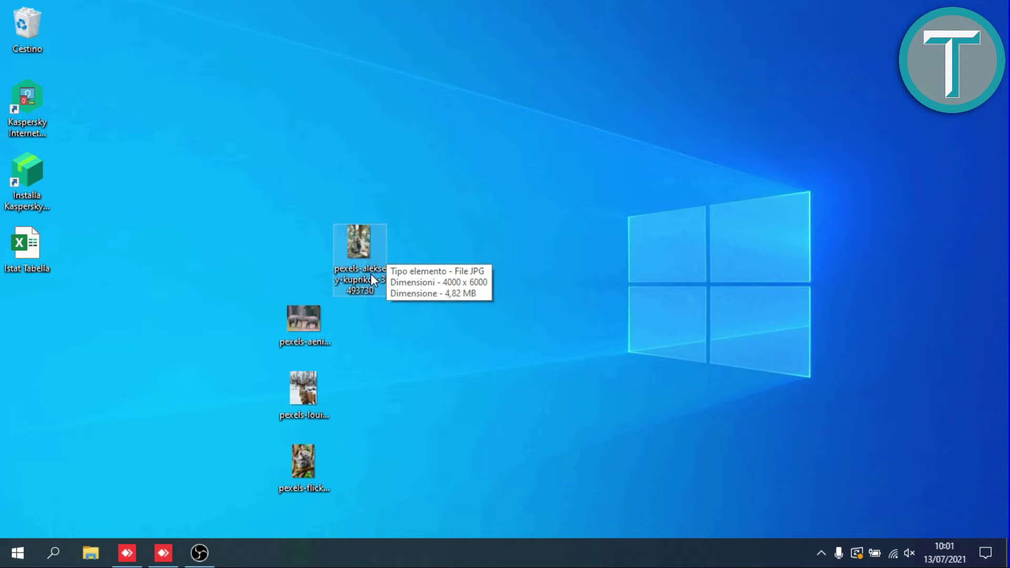
pyautogui.press('F2')
pyautogui.write('scimmia')
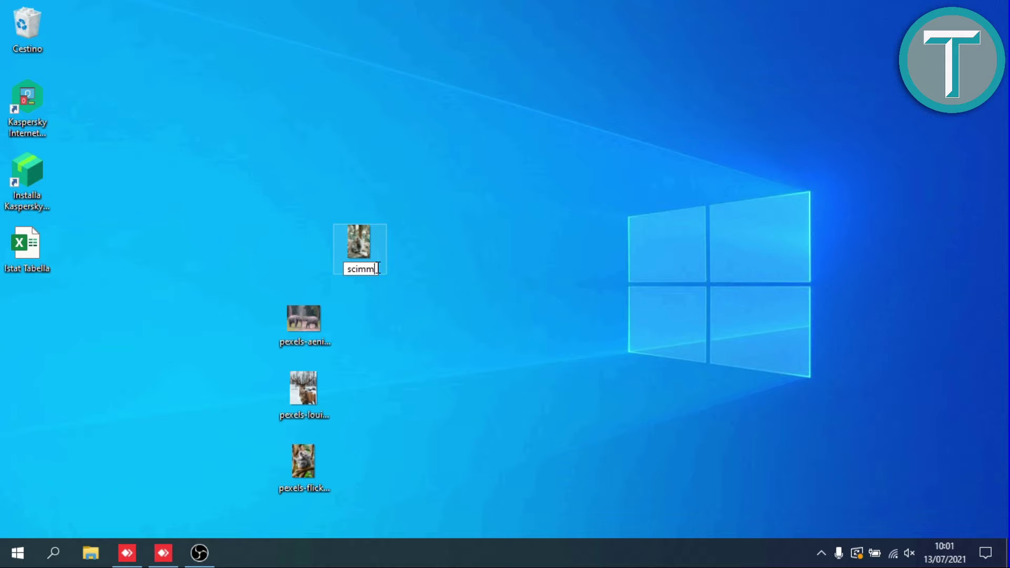
pyautogui.click(294, 334)
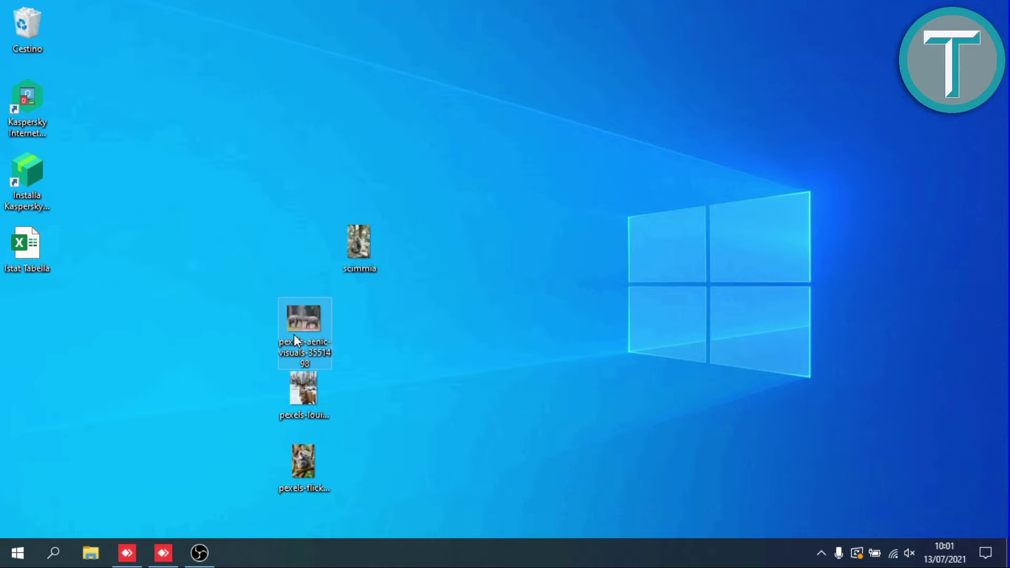
pyautogui.press('F2')
pyautogui.write('elefanti')
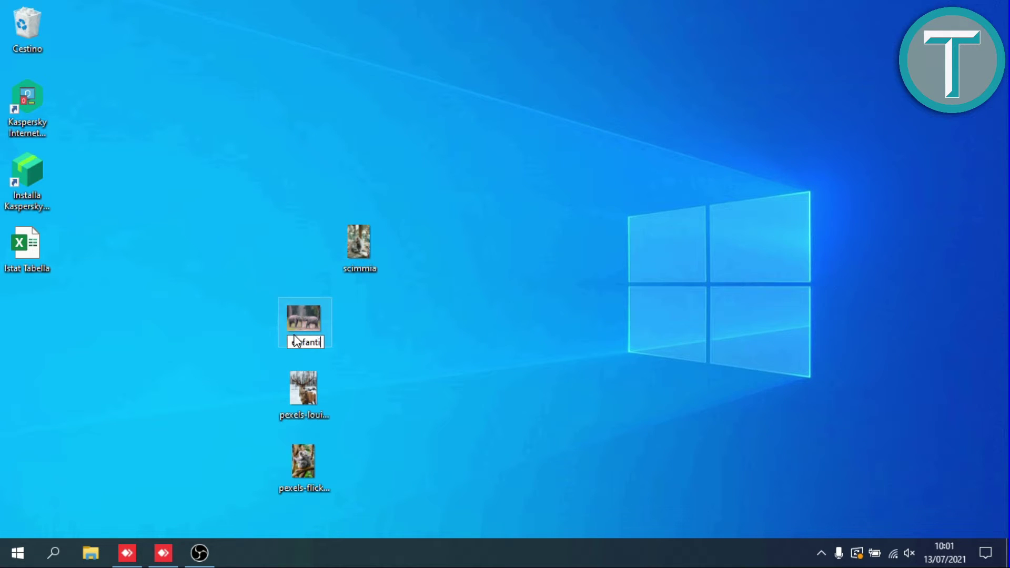
pyautogui.press('Return')
# Step: Rename the deer image on the desktop as cervo and the image of the koala as koala
pyautogui.click(313, 391)
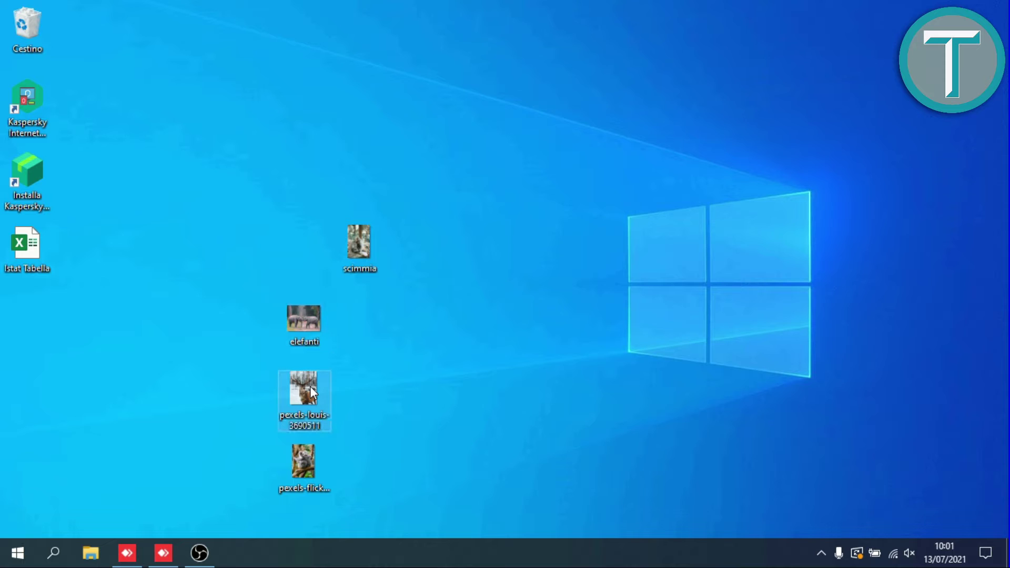
pyautogui.press('F2')
pyautogui.write('rvo')
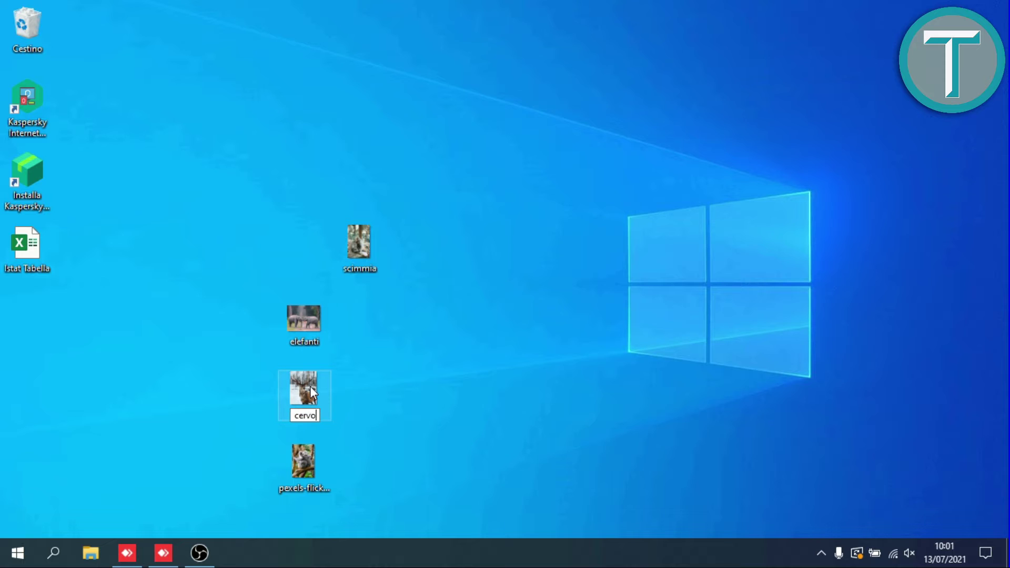
pyautogui.press('Return')
pyautogui.click(301, 470)
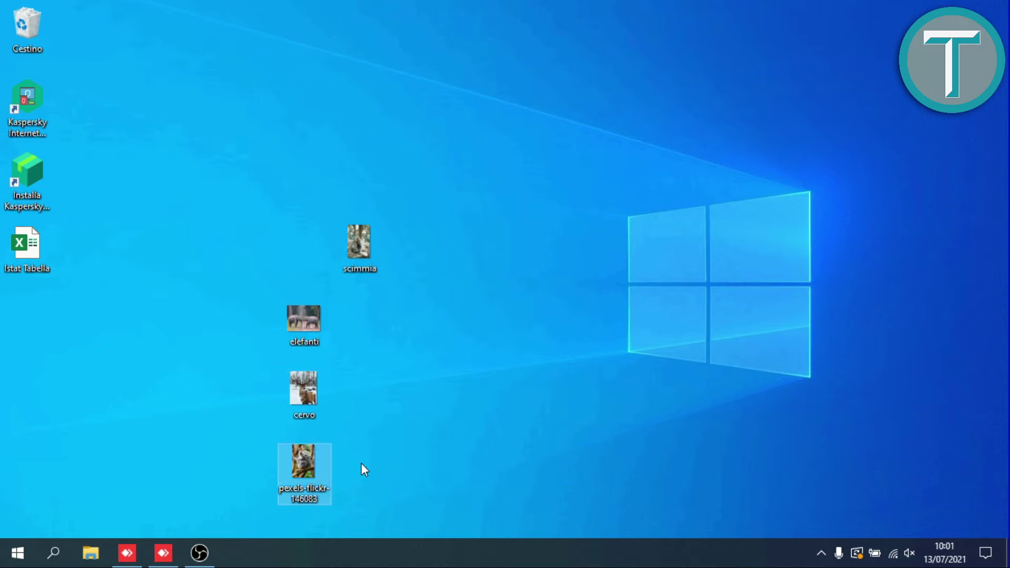
pyautogui.press('F2')
pyautogui.write('koala')
pyautogui.press('Return')
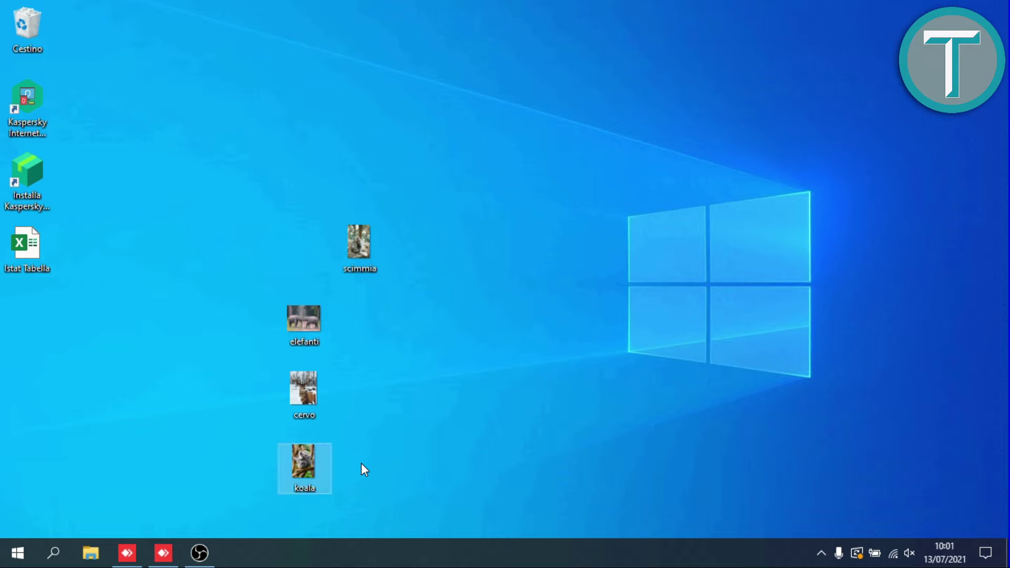
# Step: Move the four animal images together to the lower-left area of the desktop
pyautogui.click(363, 465)
pyautogui.moveTo(501, 203); pyautogui.dragTo(263, 492)
pyautogui.moveTo(288, 324); pyautogui.dragTo(136, 361)
pyautogui.click(495, 261)
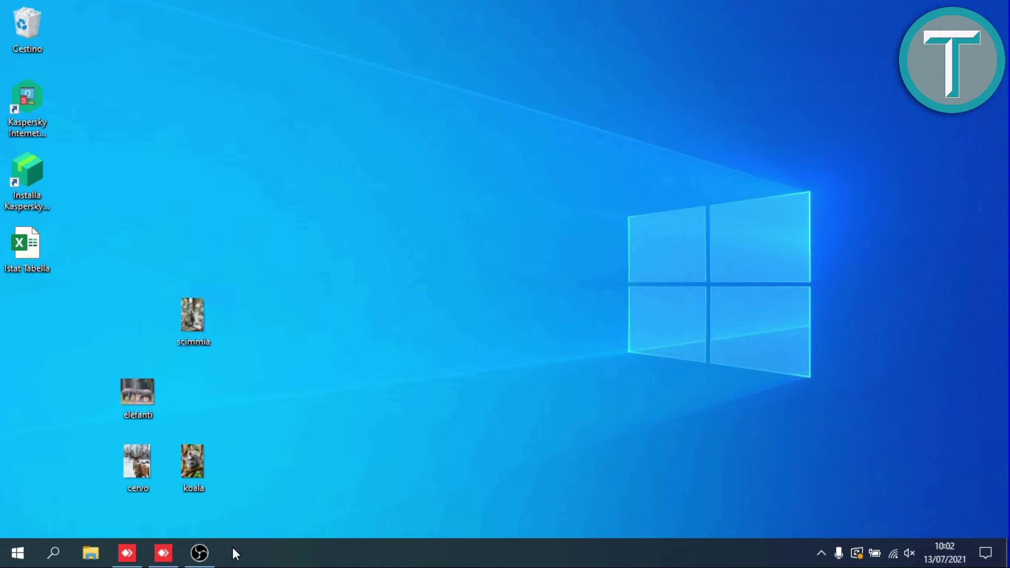
# Step: Switch to OBS and add the scimmia, elefanti, cervo and koala images from the desktop as sources, with the window maximized again at the end
pyautogui.click(200, 554)
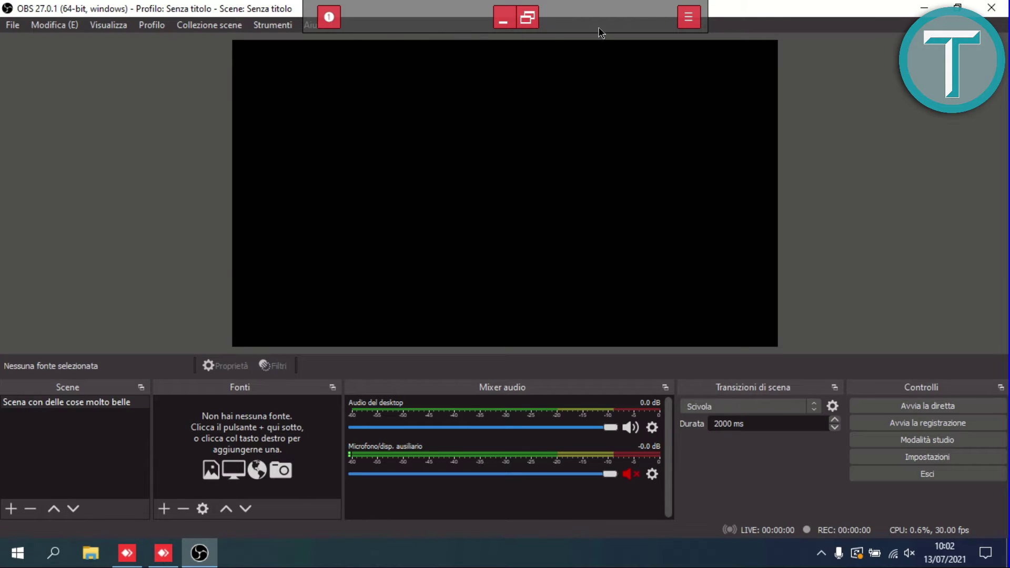
pyautogui.moveTo(740, 9); pyautogui.dragTo(804, 18)
pyautogui.moveTo(99, 248); pyautogui.dragTo(213, 513)
pyautogui.moveTo(192, 476); pyautogui.dragTo(465, 462)
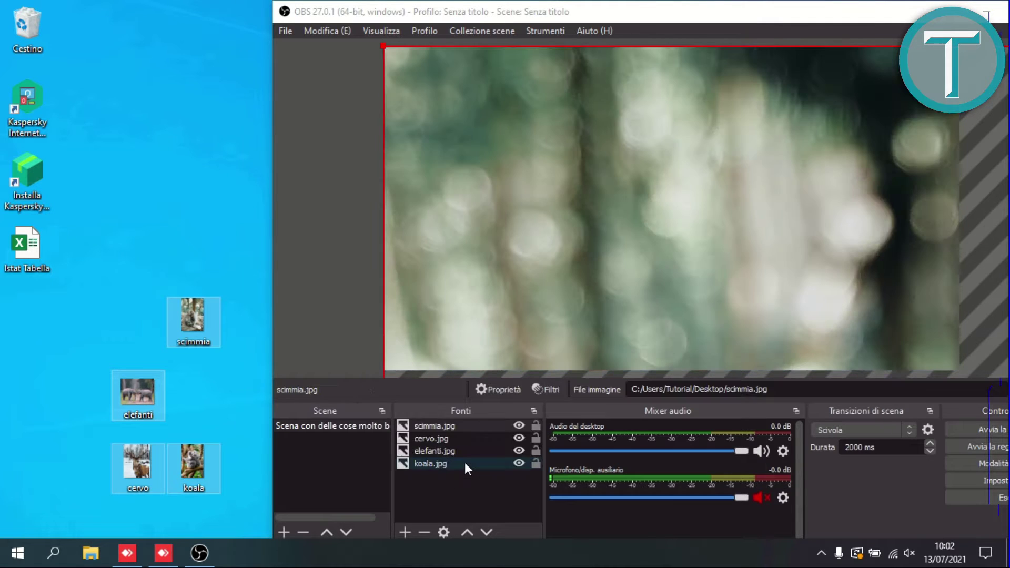
pyautogui.moveTo(909, 19); pyautogui.dragTo(690, 4)
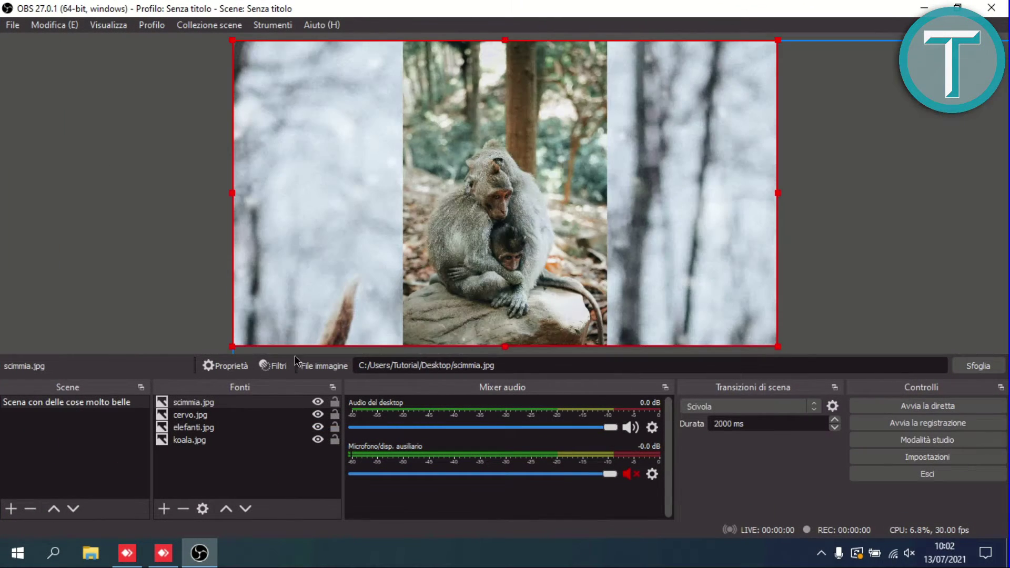
# Step: Fit the scimmia, cervo, elefanti and koala image sources to the canvas
pyautogui.click(193, 417)
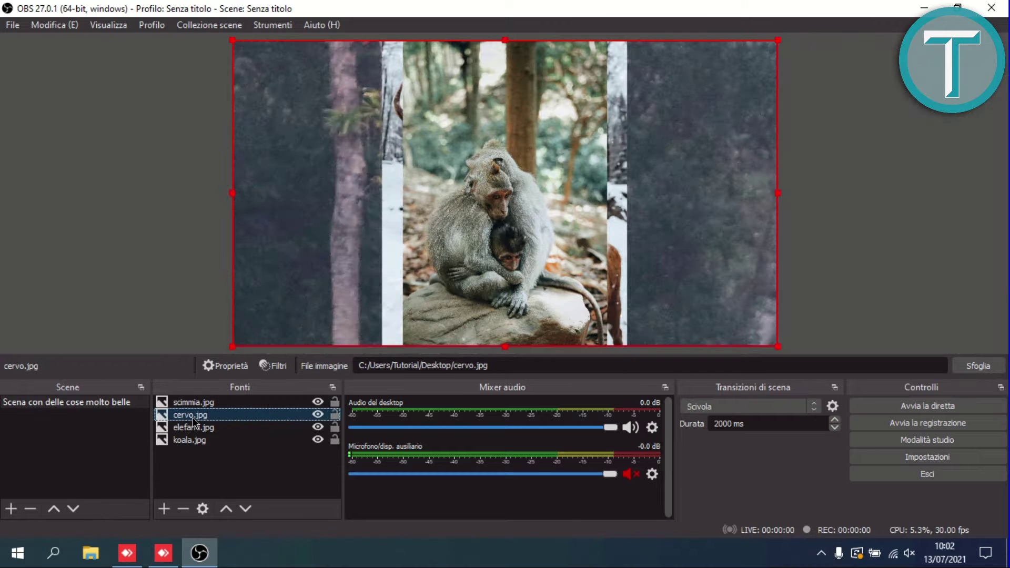
pyautogui.click(197, 429)
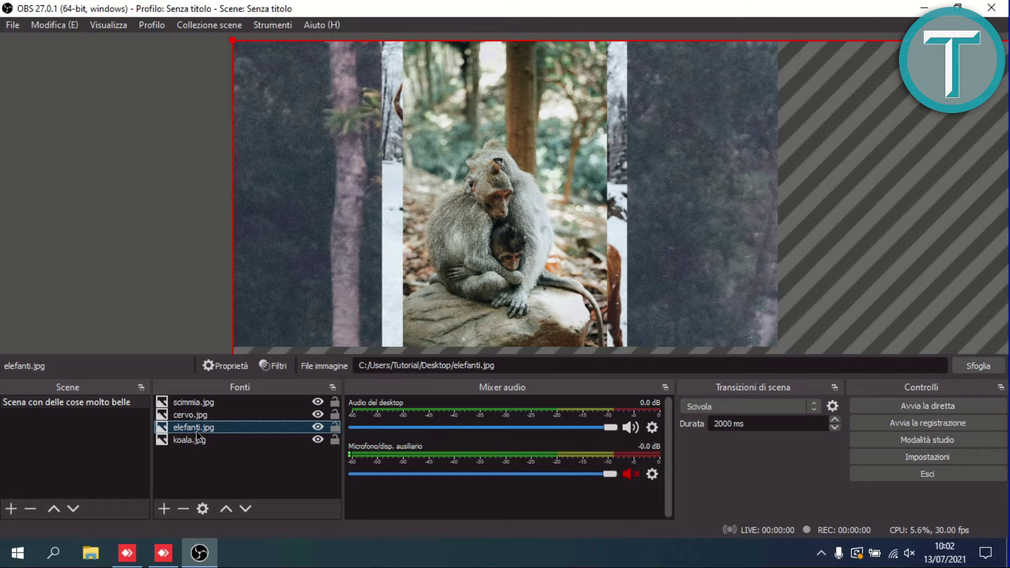
pyautogui.click(188, 440)
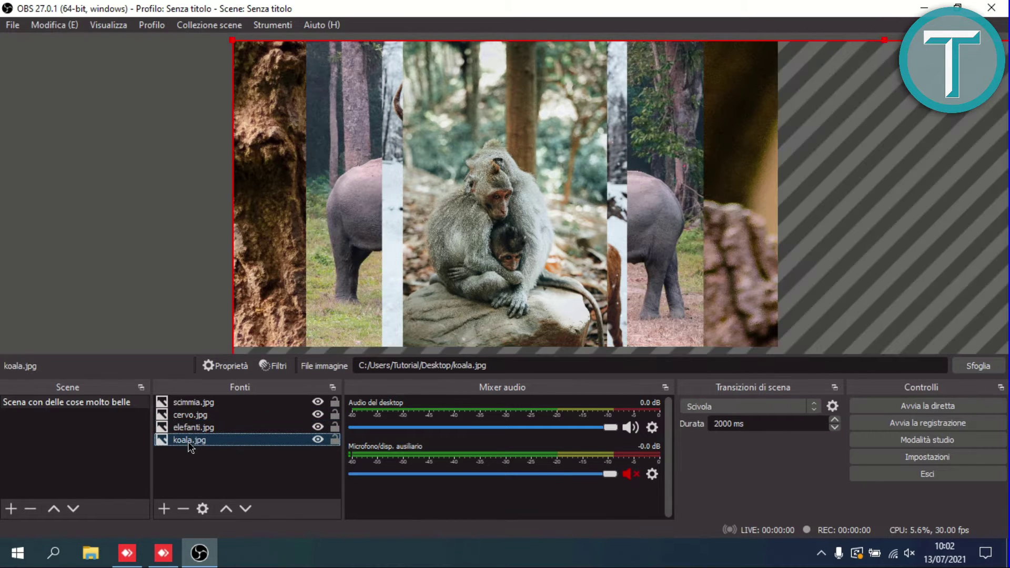
pyautogui.click(184, 186)
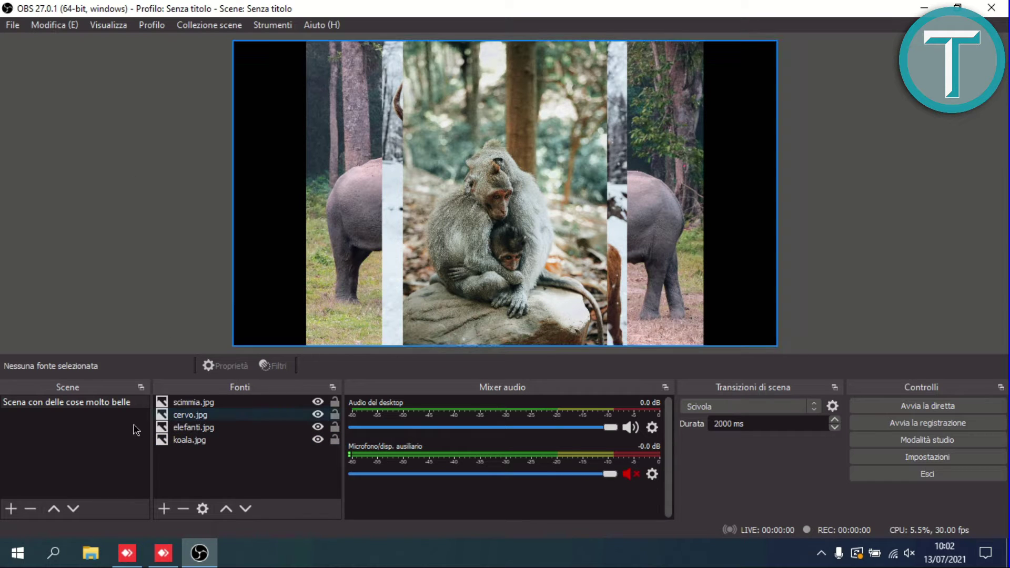
# Step: Rename the scene as Tutti
pyautogui.rightClick(86, 402)
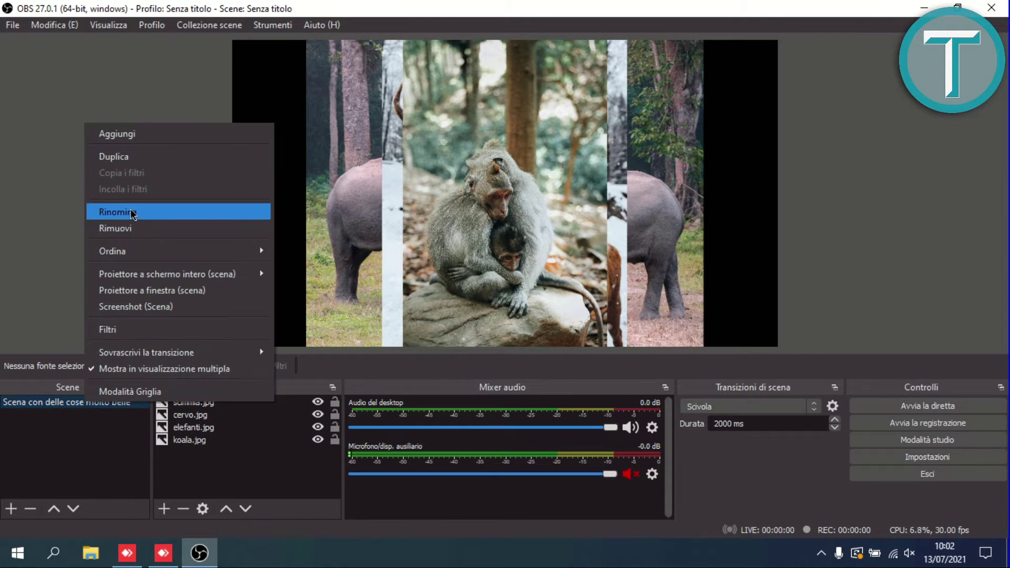
pyautogui.click(156, 212)
pyautogui.write('Tutti')
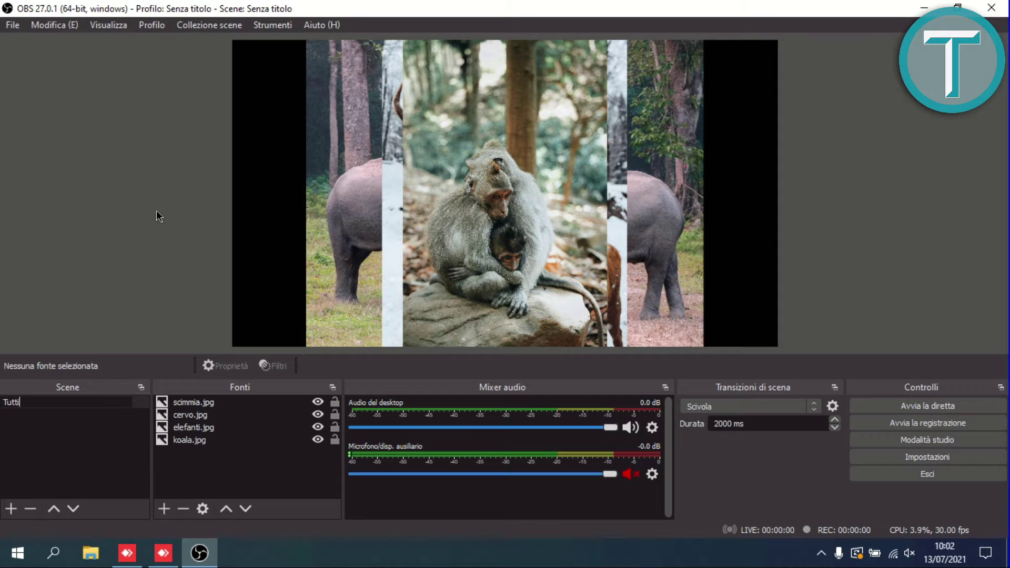
pyautogui.press('Return')
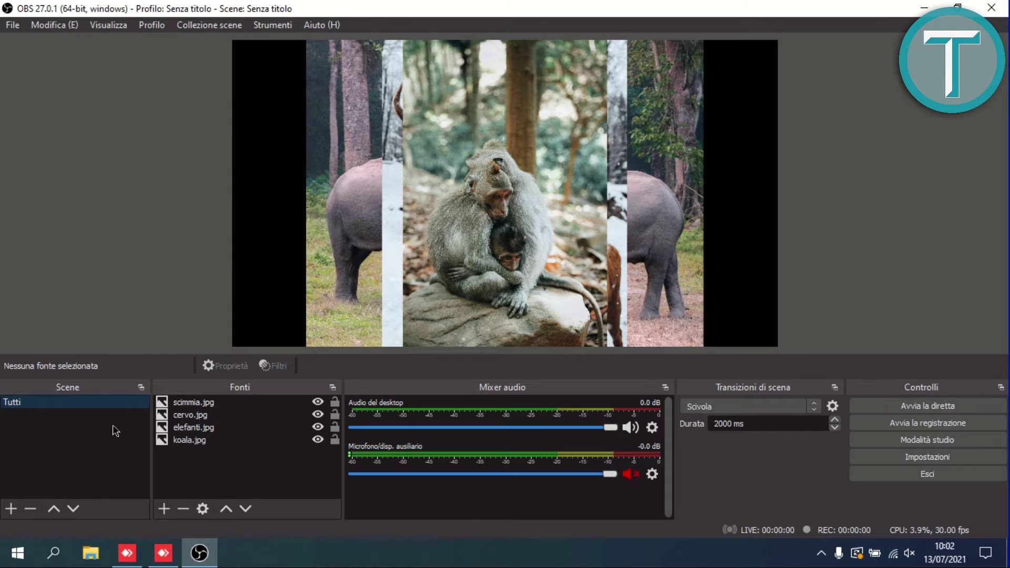
# Step: Shrink the scimmia.jpg source to roughly two thirds of the canvas height and place it in the canvas's lower-right area
pyautogui.click(190, 404)
pyautogui.moveTo(232, 40); pyautogui.dragTo(578, 136)
pyautogui.moveTo(658, 199)
pyautogui.mouseDown()
pyautogui.moveTo(671, 180)
pyautogui.moveTo(685, 193)
pyautogui.moveTo(667, 198)
pyautogui.mouseUp()
# Step: Shrink the cervo.jpg source to over half the canvas height and place it near the canvas's upper-left corner
pyautogui.click(437, 163)
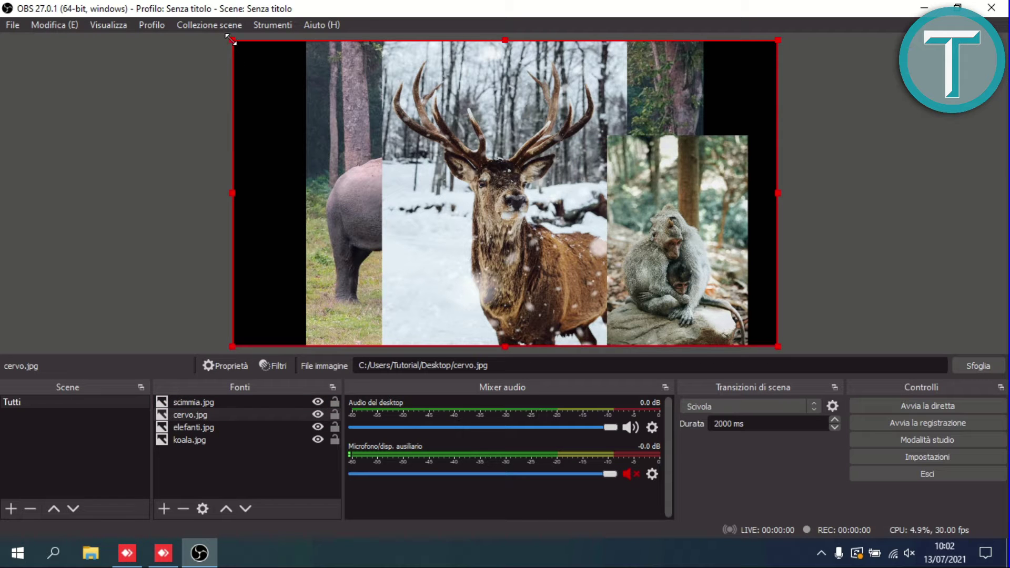
pyautogui.moveTo(229, 44); pyautogui.dragTo(310, 80)
pyautogui.moveTo(525, 73); pyautogui.dragTo(469, 122)
pyautogui.moveTo(425, 173); pyautogui.dragTo(416, 124)
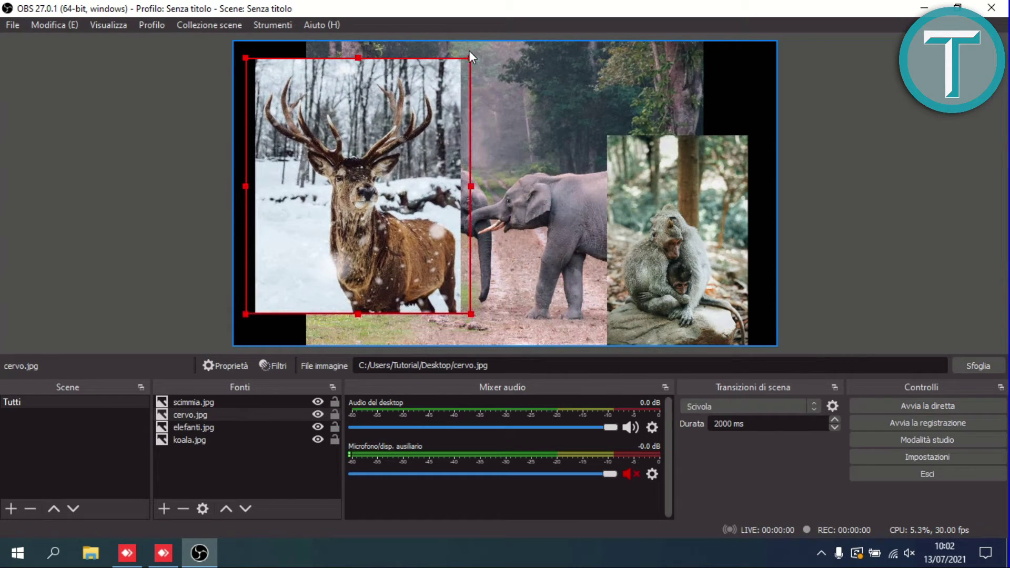
pyautogui.moveTo(470, 57); pyautogui.dragTo(435, 70)
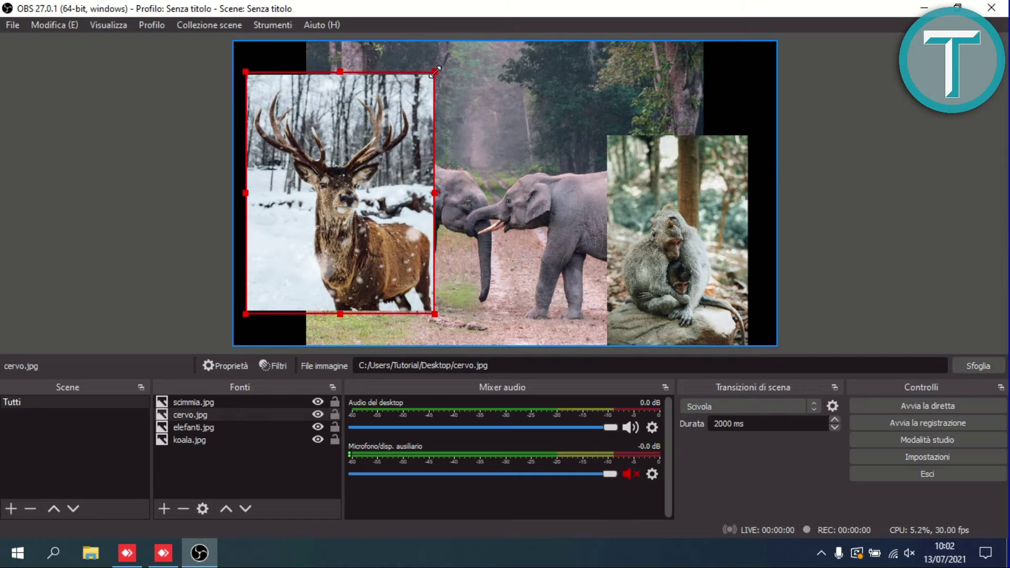
pyautogui.moveTo(310, 190); pyautogui.dragTo(315, 202)
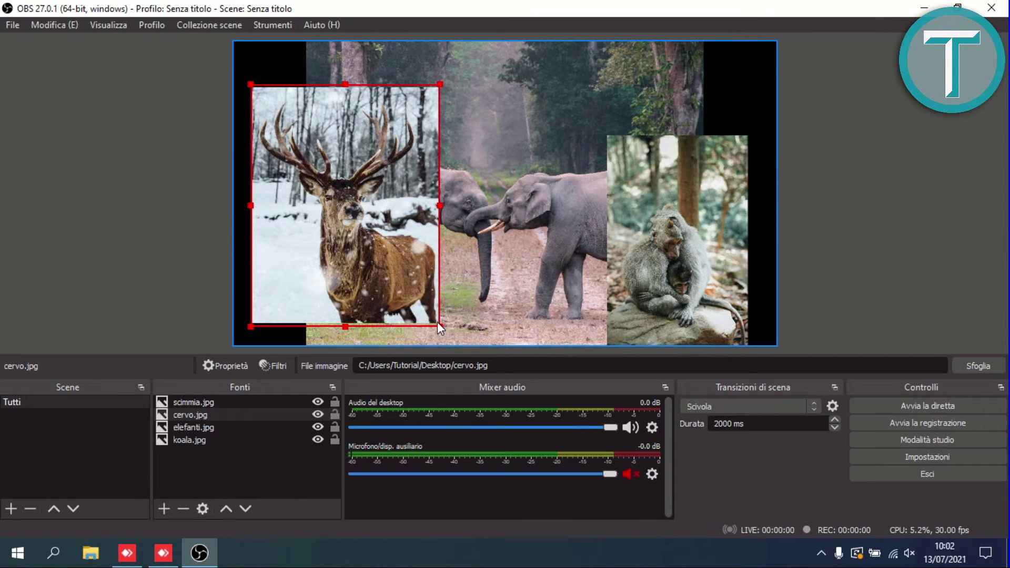
pyautogui.moveTo(440, 325); pyautogui.dragTo(398, 274)
pyautogui.moveTo(352, 225)
pyautogui.mouseDown()
pyautogui.moveTo(354, 250)
pyautogui.moveTo(346, 247)
pyautogui.moveTo(350, 206)
pyautogui.mouseUp()
# Step: Shrink the elefanti.jpg source to about 60% of the canvas height and place it in the upper middle of the canvas
pyautogui.click(487, 214)
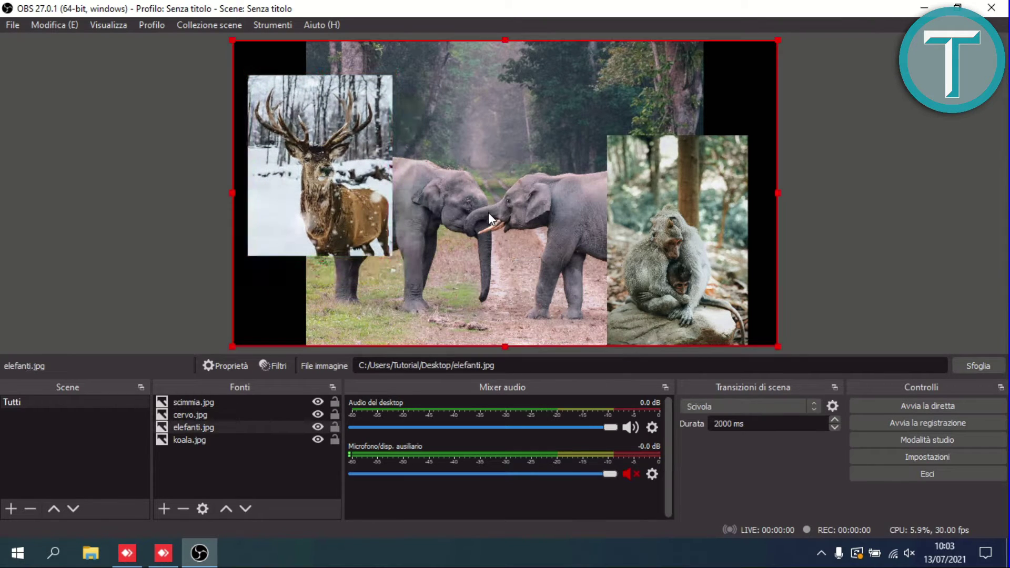
pyautogui.moveTo(740, 65); pyautogui.dragTo(485, 162)
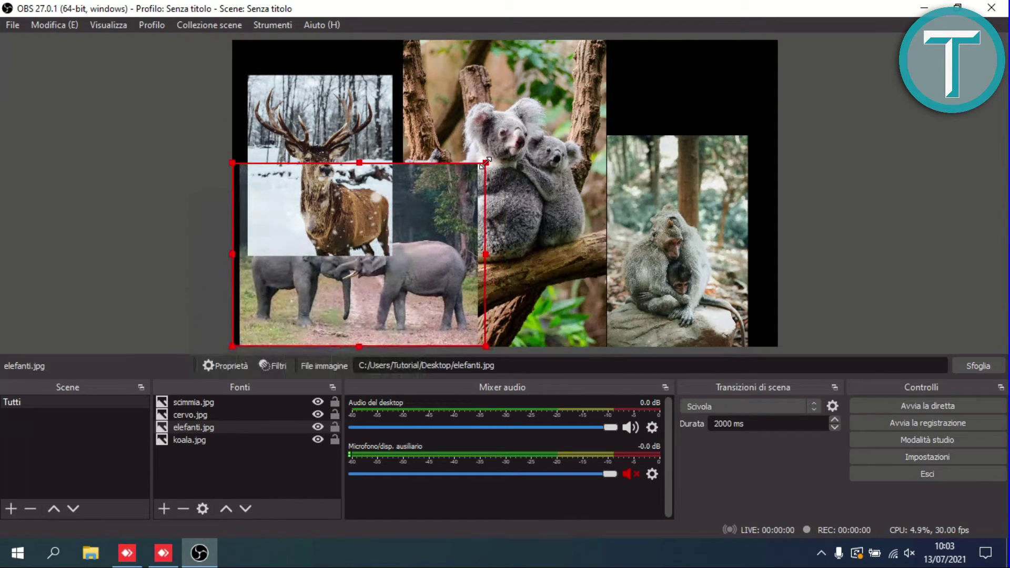
pyautogui.moveTo(443, 239); pyautogui.dragTo(569, 138)
# Step: Shrink the koala.jpg source to about half the canvas height and place it along the canvas's lower edge, partly beneath the deer
pyautogui.click(501, 289)
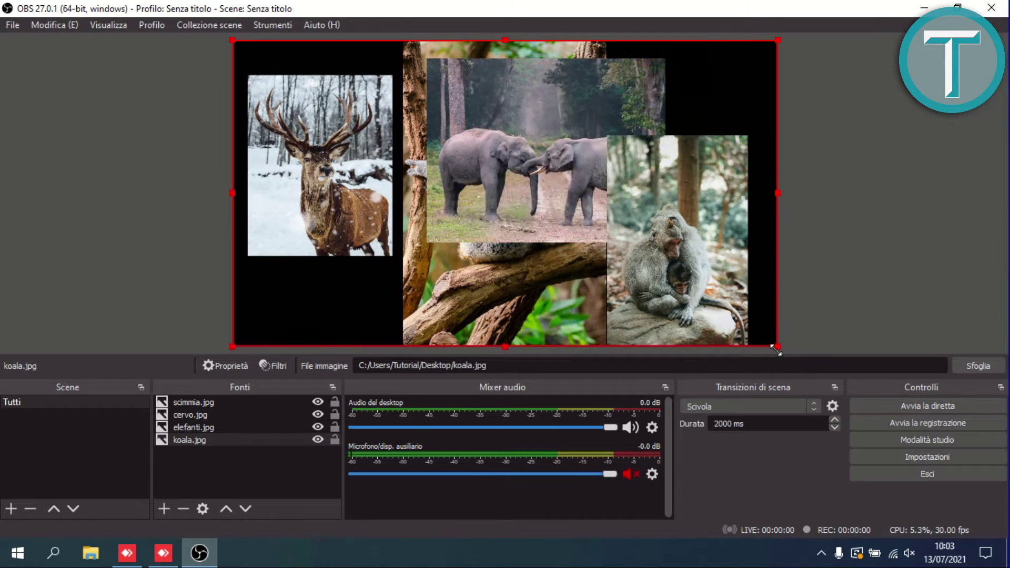
pyautogui.moveTo(778, 346); pyautogui.dragTo(345, 184)
pyautogui.moveTo(265, 55); pyautogui.dragTo(340, 218)
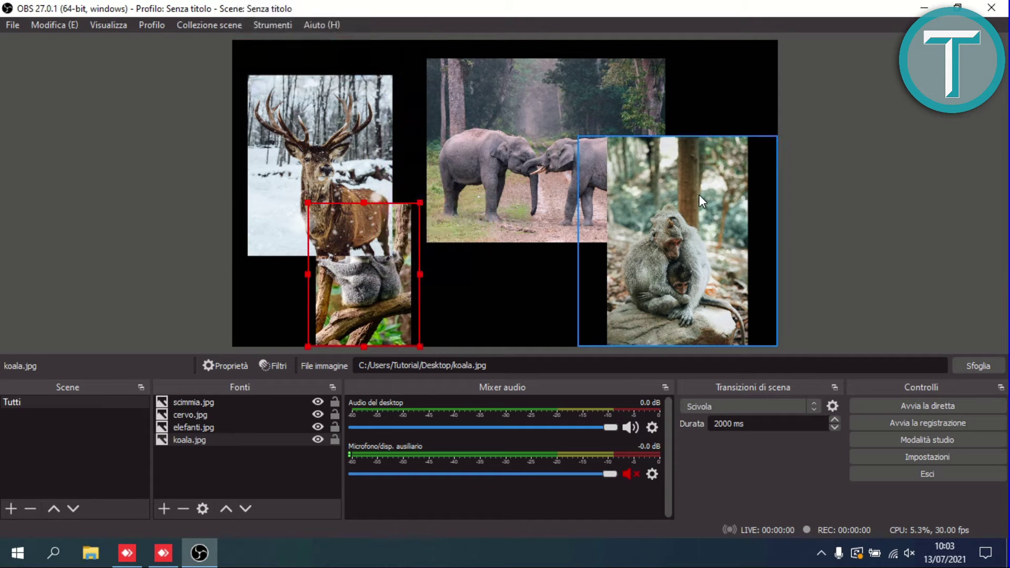
# Step: Shrink the scimmia.jpg source to slightly under 60% of the canvas height and place it in the canvas's lower-right corner
pyautogui.moveTo(700, 194); pyautogui.dragTo(720, 191)
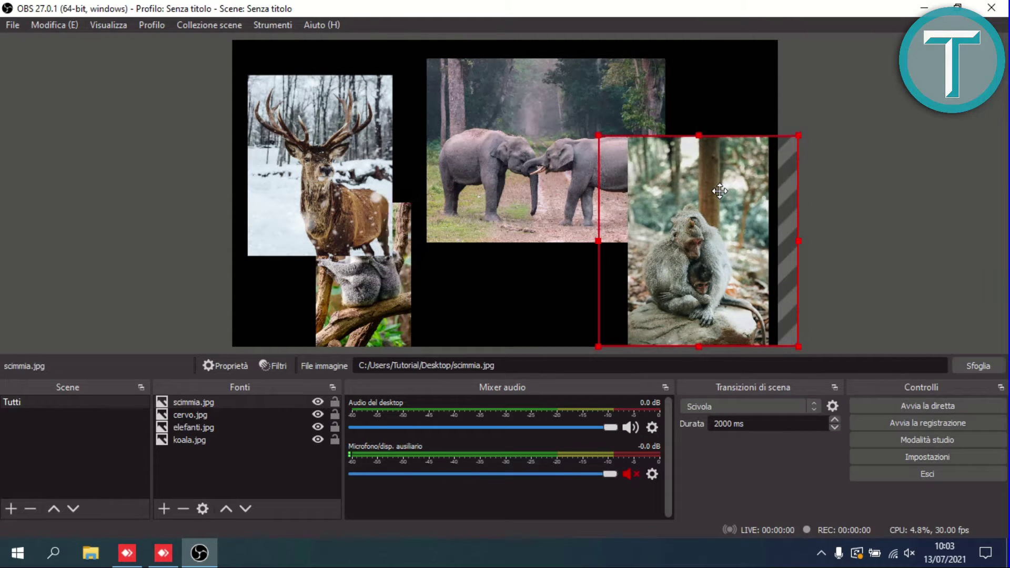
pyautogui.click(567, 99)
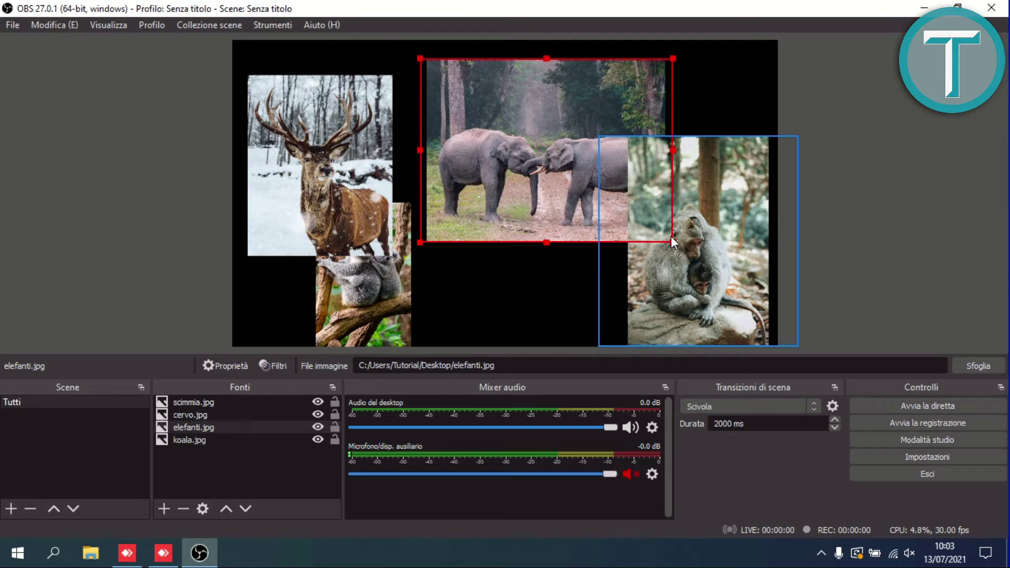
pyautogui.click(730, 217)
pyautogui.moveTo(798, 137); pyautogui.dragTo(740, 168)
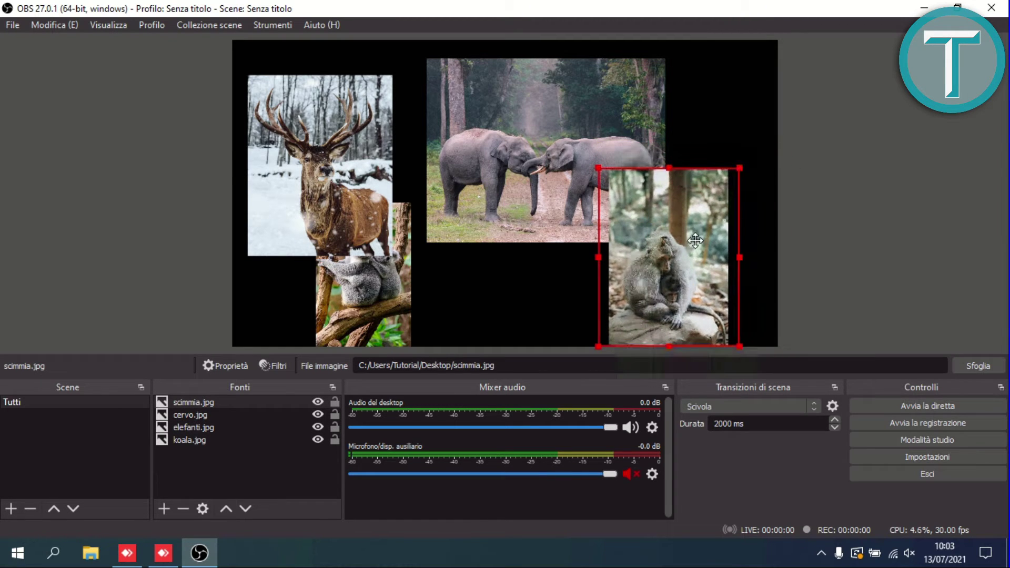
pyautogui.moveTo(695, 241); pyautogui.dragTo(734, 239)
# Step: Move the elefanti.jpg source up against the canvas's top edge and slightly to the right
pyautogui.click(537, 121)
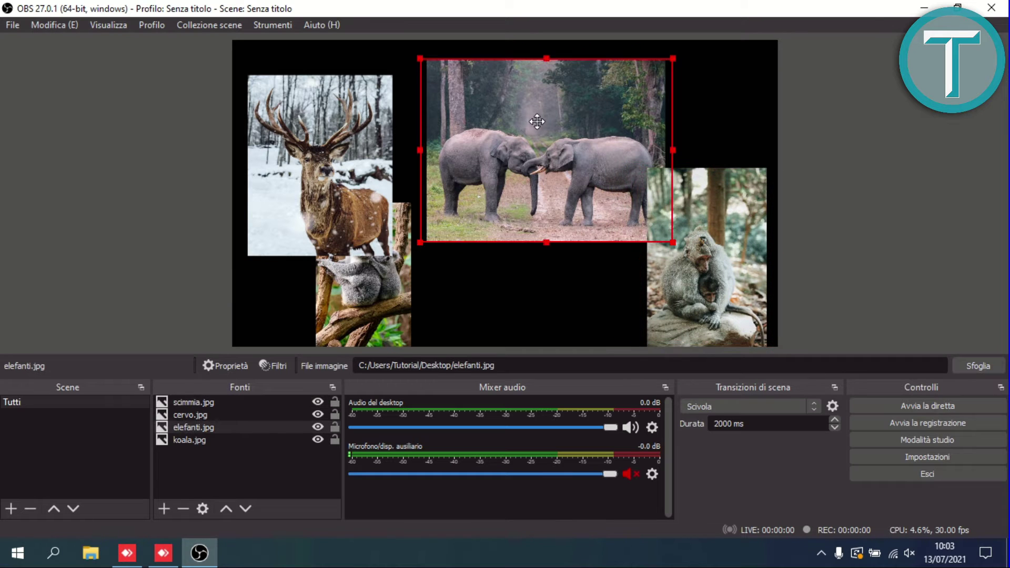
pyautogui.moveTo(536, 121); pyautogui.dragTo(565, 103)
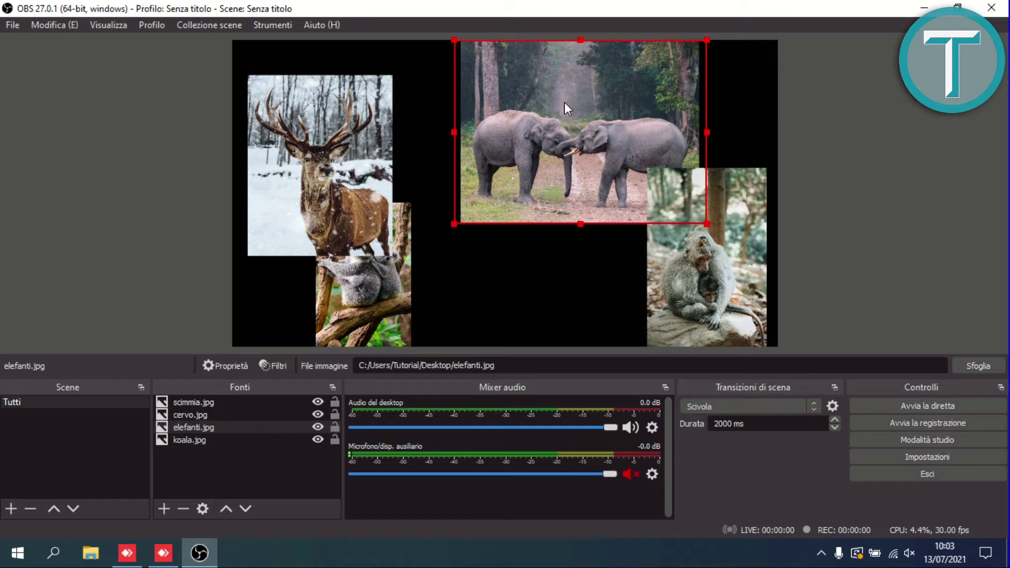
pyautogui.click(873, 126)
# Step: Enlarge the koala.jpg source to about 60% of the canvas height and rearrange koala to the upper left and cervo to the lower middle
pyautogui.moveTo(368, 268); pyautogui.dragTo(469, 252)
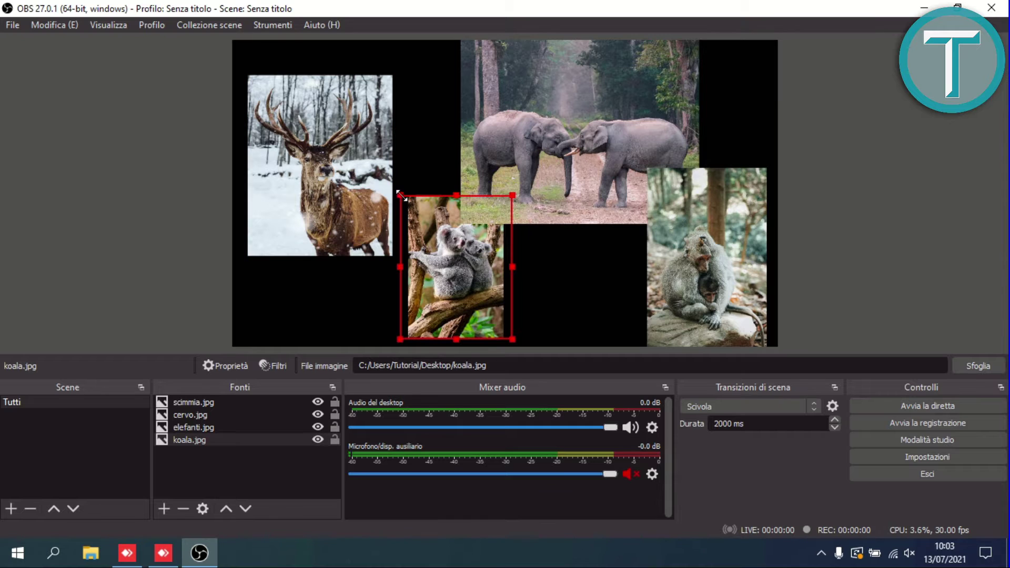
pyautogui.moveTo(399, 193); pyautogui.dragTo(391, 151)
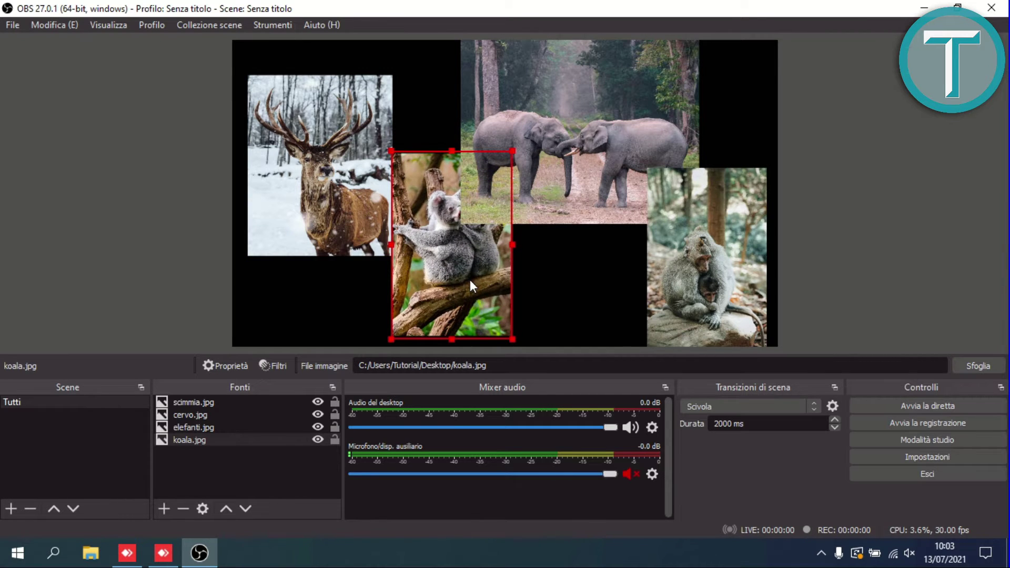
pyautogui.moveTo(470, 281); pyautogui.dragTo(271, 249)
pyautogui.moveTo(366, 163); pyautogui.dragTo(482, 249)
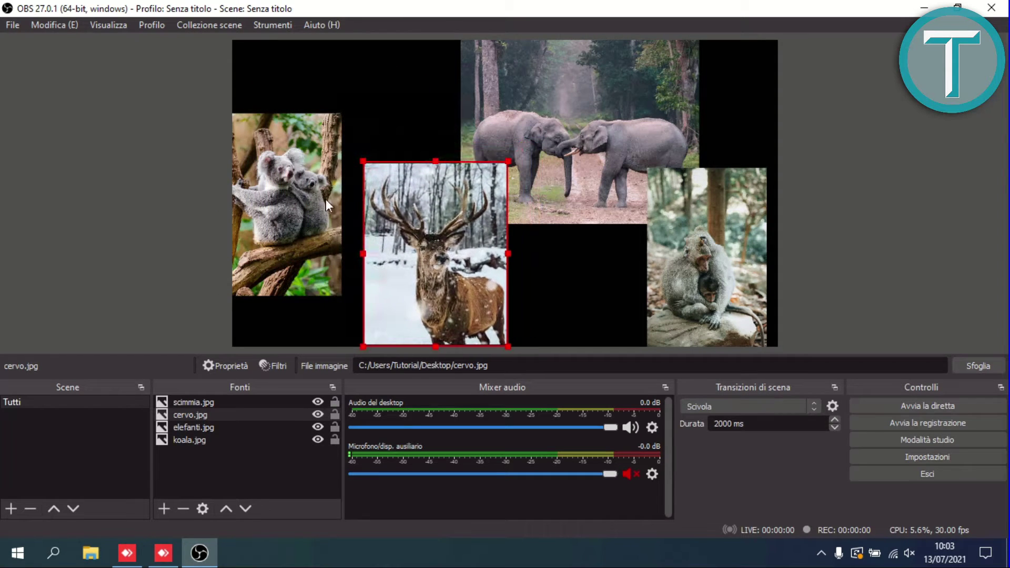
pyautogui.moveTo(326, 199); pyautogui.dragTo(332, 145)
pyautogui.click(138, 129)
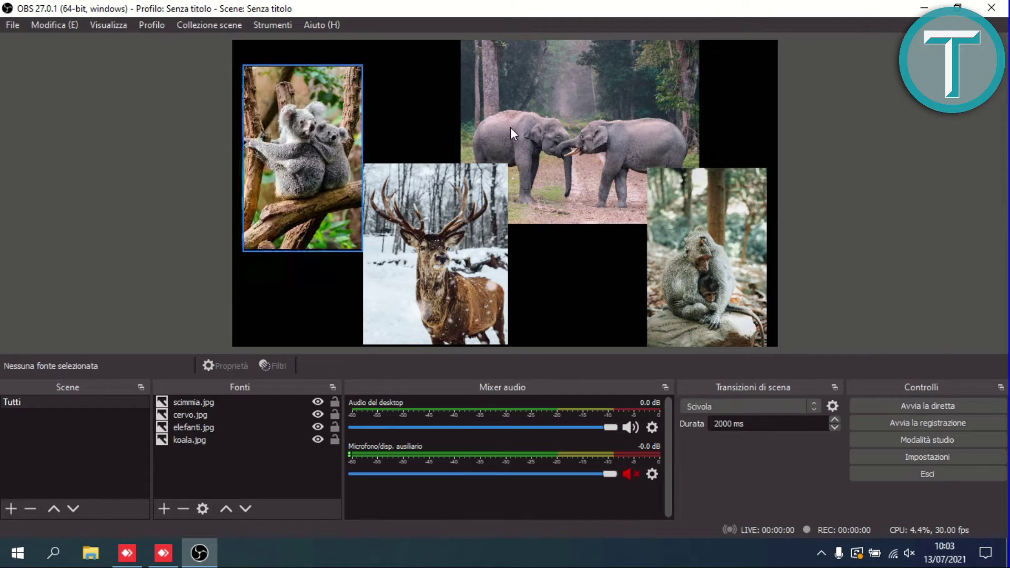
# Step: Lock the scimmia, cervo, elefanti and koala sources and test the lock by trying to move the elephants
pyautogui.click(335, 403)
pyautogui.click(335, 415)
pyautogui.click(335, 427)
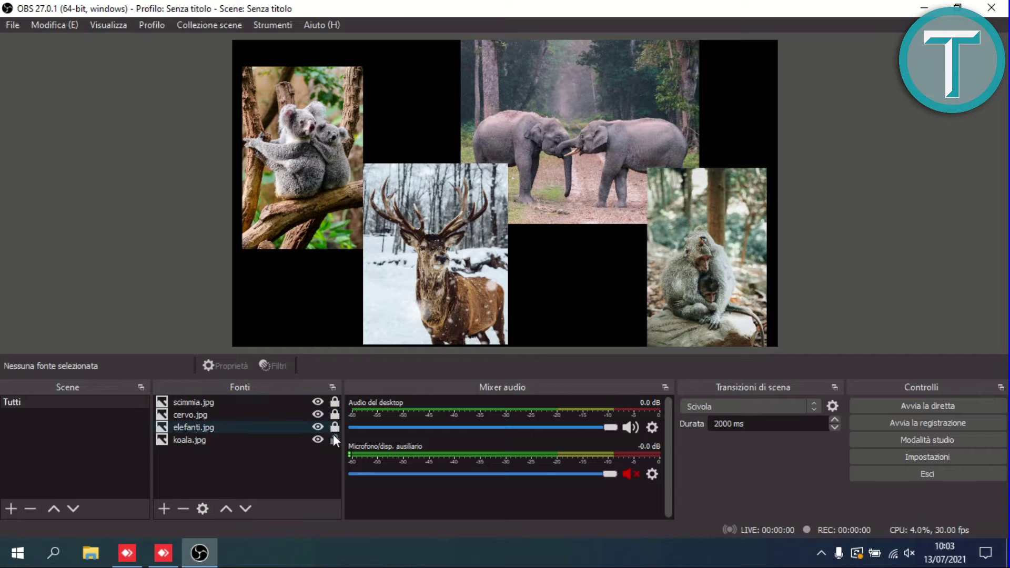
pyautogui.click(334, 439)
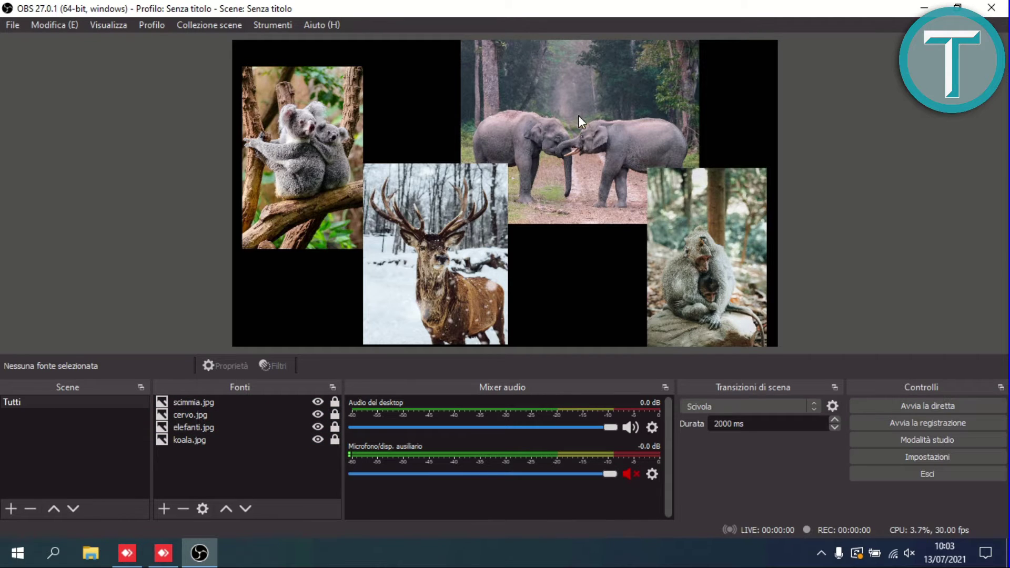
pyautogui.moveTo(599, 107); pyautogui.dragTo(295, 241)
# Step: Add a new scene named Tutti Alti
pyautogui.click(11, 509)
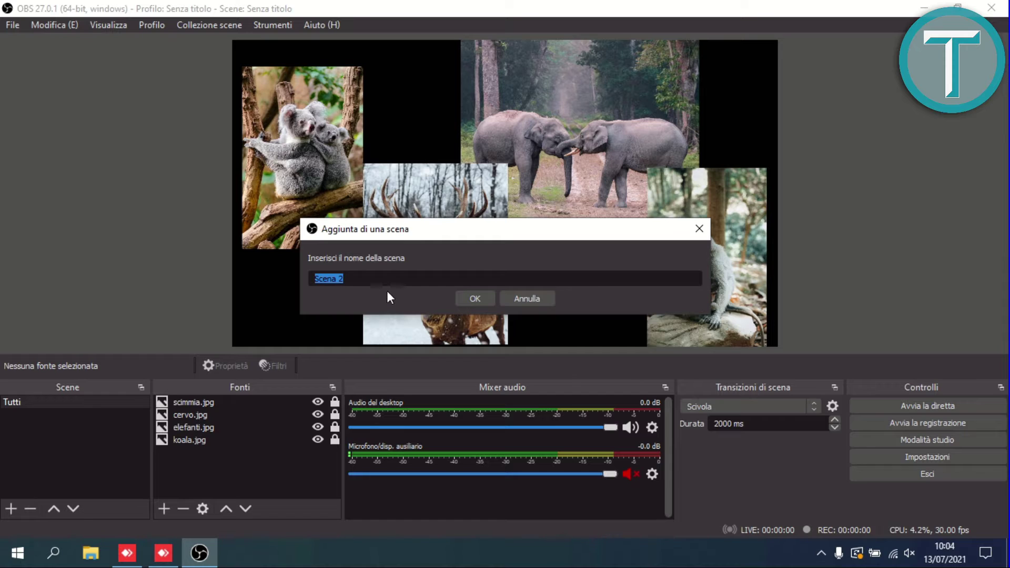
pyautogui.press('BackSpace')
pyautogui.press('Return')
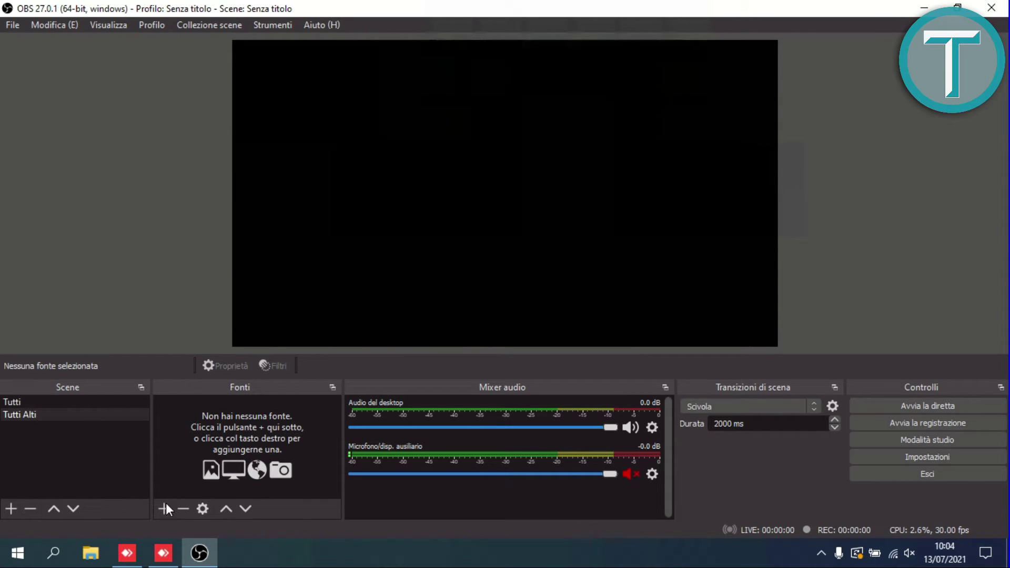
pyautogui.click(164, 508)
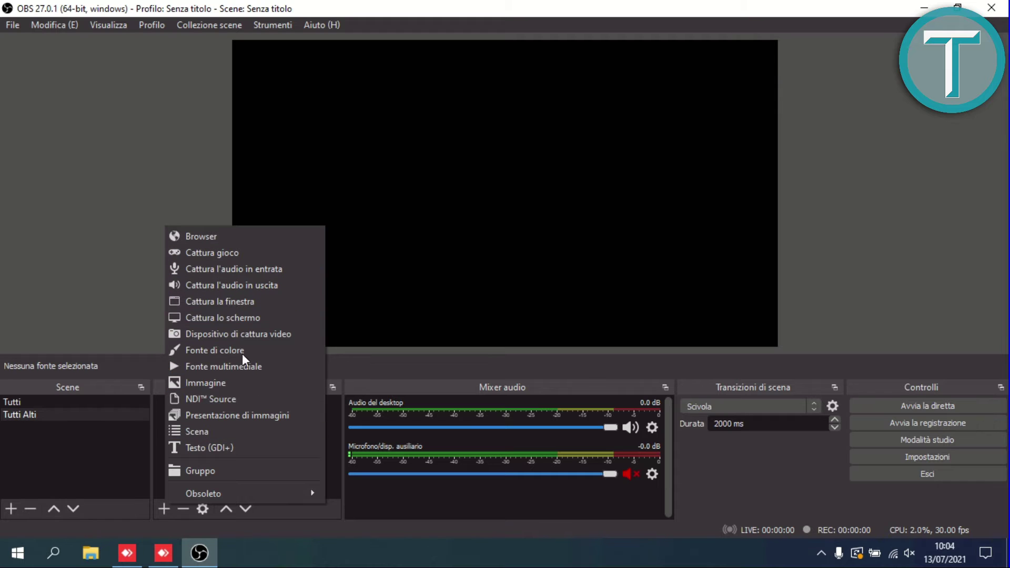
pyautogui.click(213, 383)
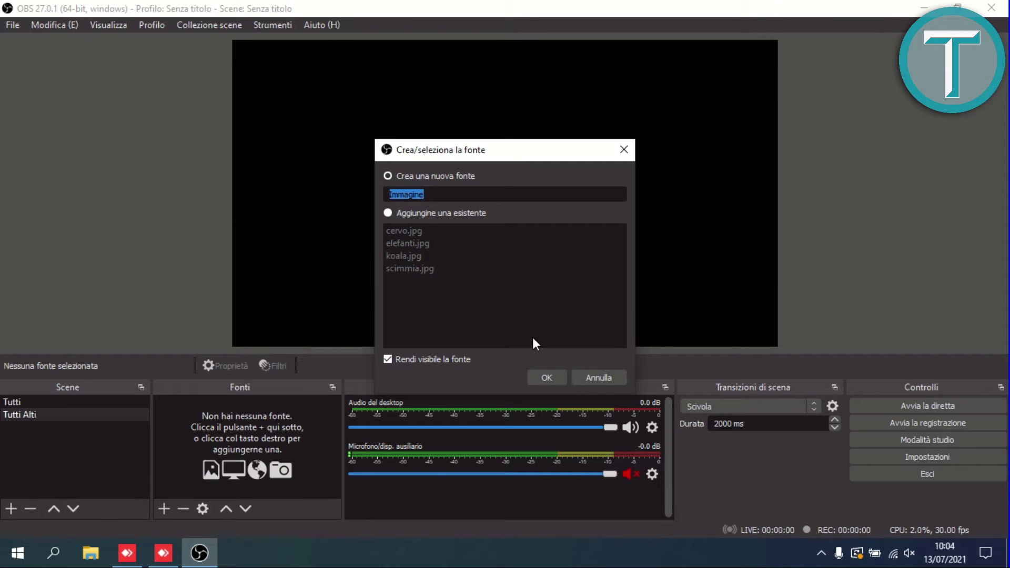
pyautogui.click(387, 213)
pyautogui.click(403, 230)
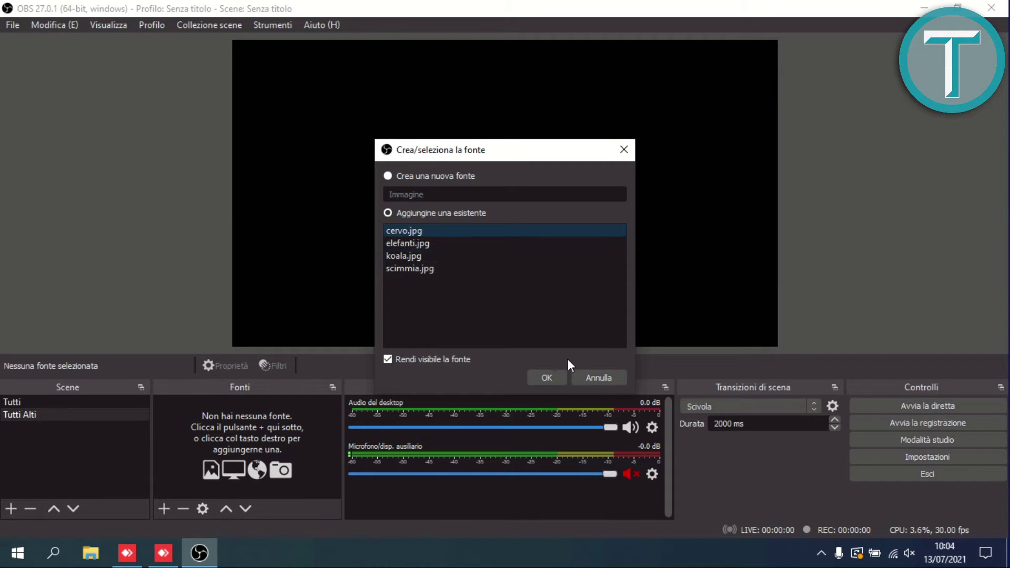
pyautogui.click(599, 378)
# Step: Add the scimmia, cervo, elefanti and koala image files from the desktop to the Tutti Alti scene, keeping the window maximized
pyautogui.moveTo(753, 9); pyautogui.dragTo(828, 24)
pyautogui.moveTo(128, 267); pyautogui.dragTo(607, 377)
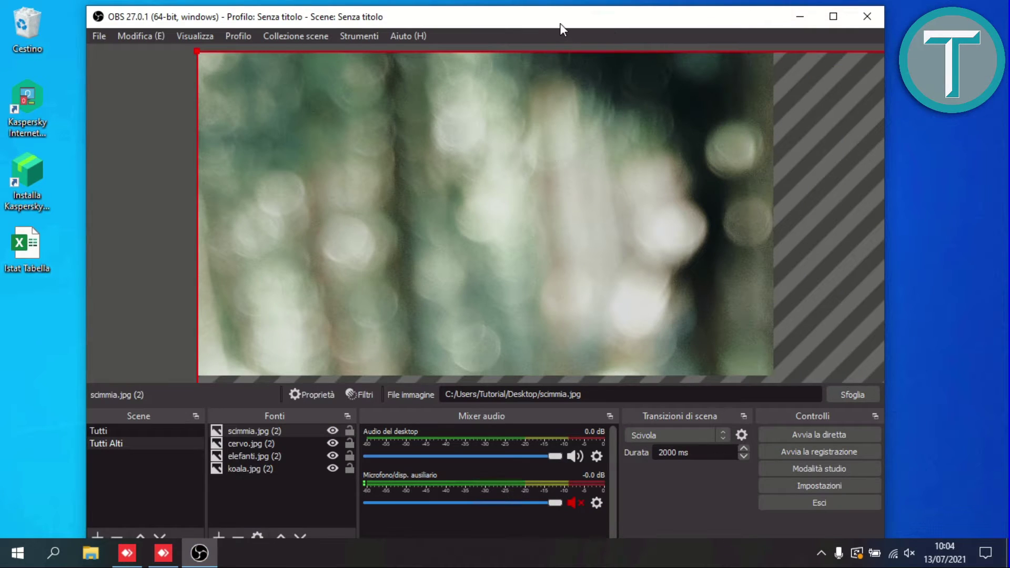
pyautogui.doubleClick(560, 23)
# Step: Fit the four new scimmia, cervo, elefanti and koala sources to the canvas in the Tutti Alti scene
pyautogui.click(231, 470)
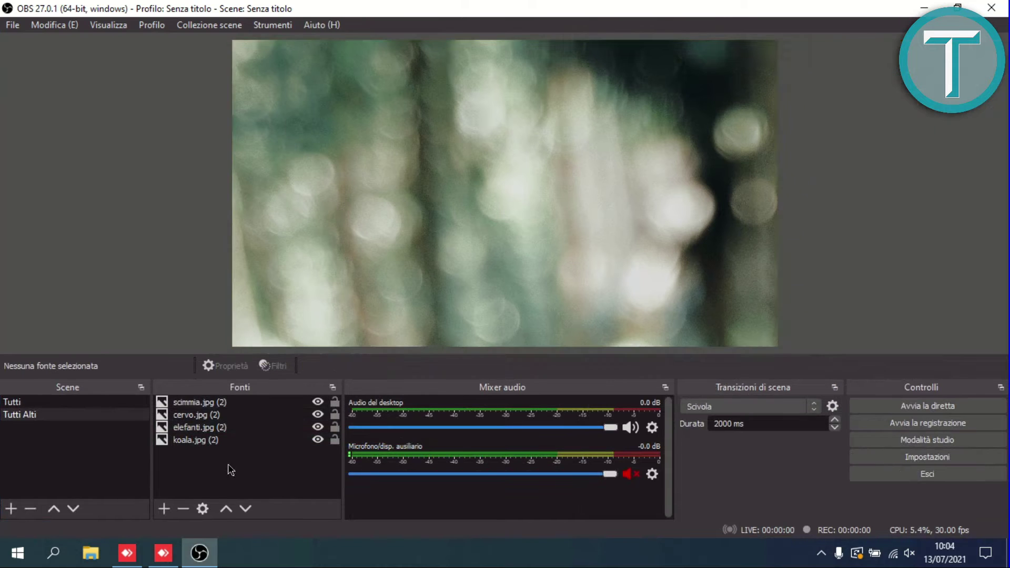
pyautogui.click(193, 402)
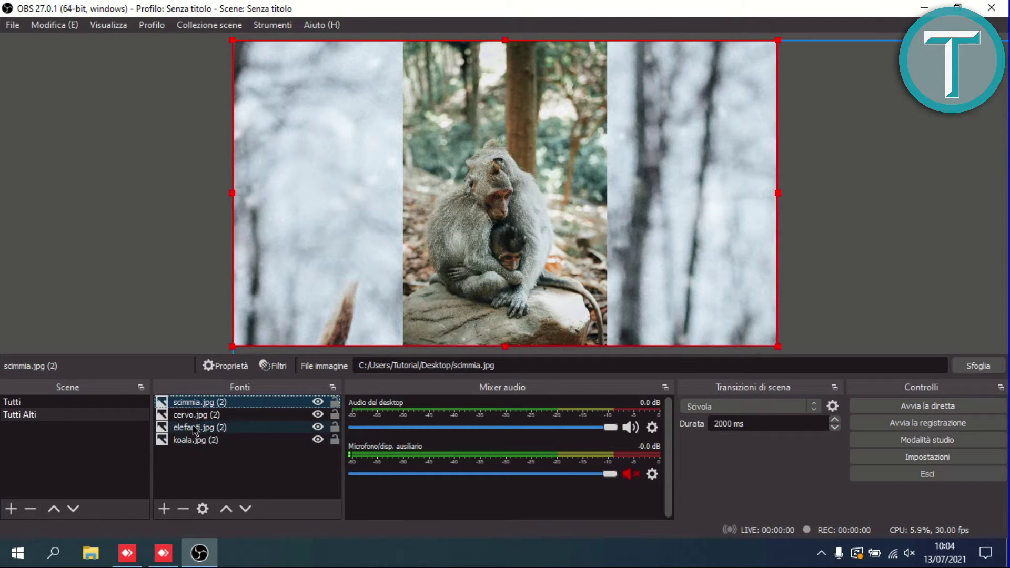
pyautogui.click(181, 415)
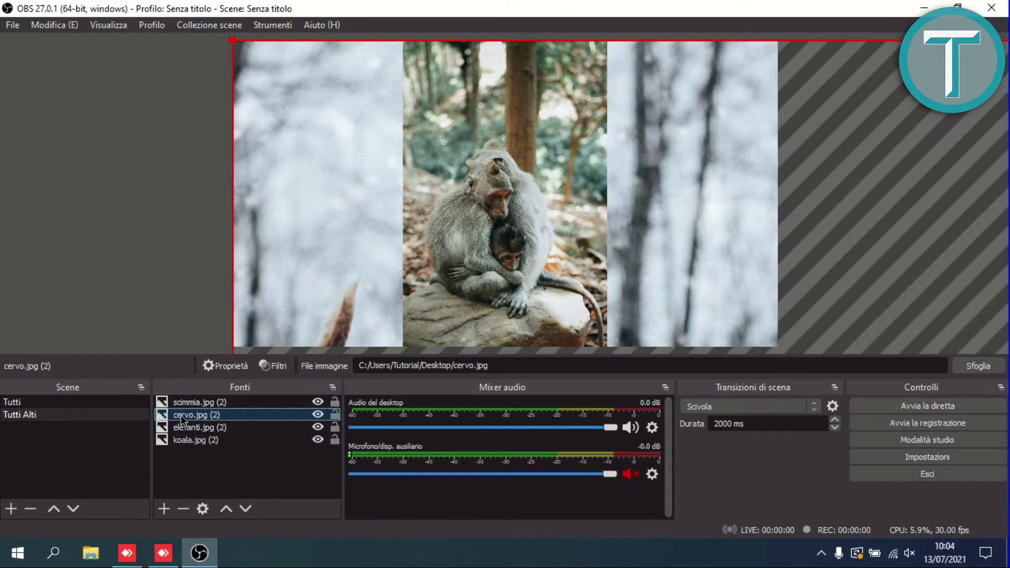
pyautogui.click(192, 431)
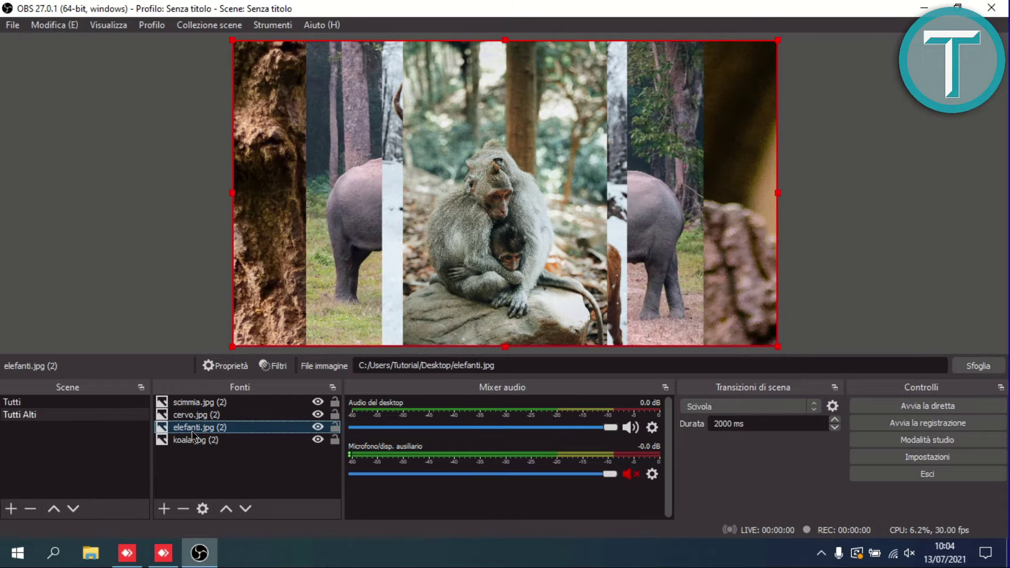
pyautogui.click(185, 441)
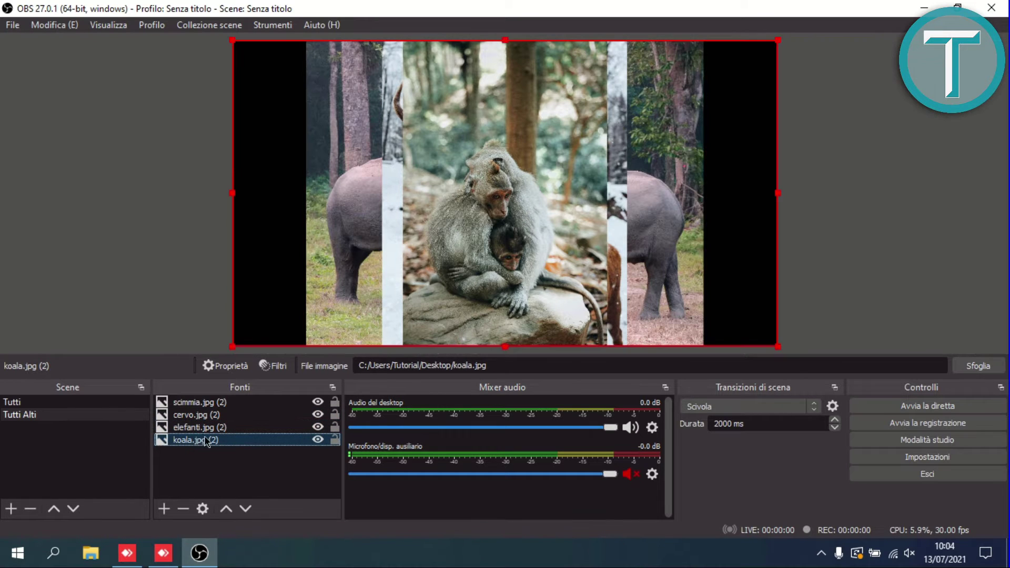
pyautogui.click(160, 197)
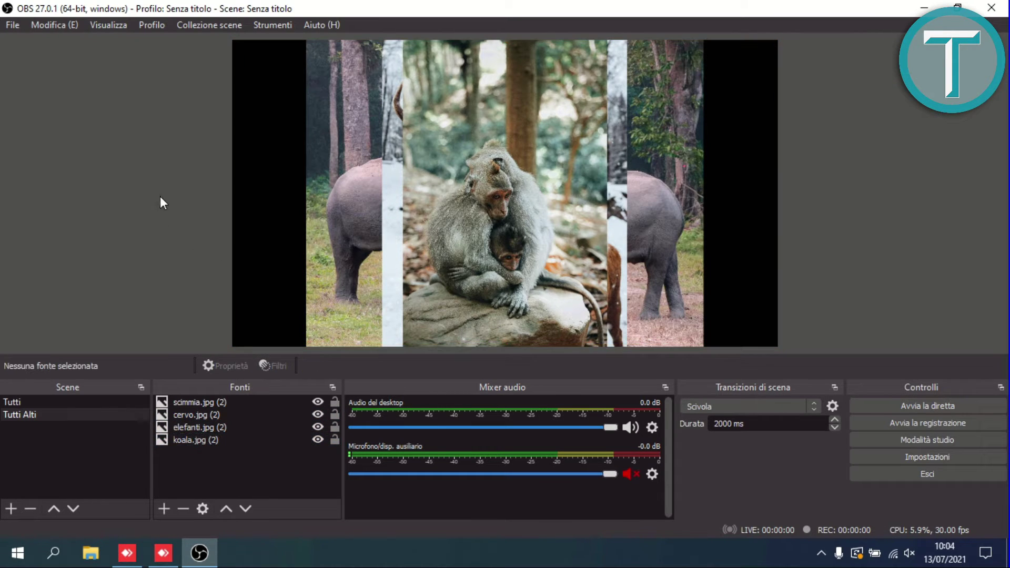
# Step: Narrow the scimmia.jpg (2) source's frame to about a quarter of the canvas width and move it to the canvas's upper-left area
pyautogui.click(471, 139)
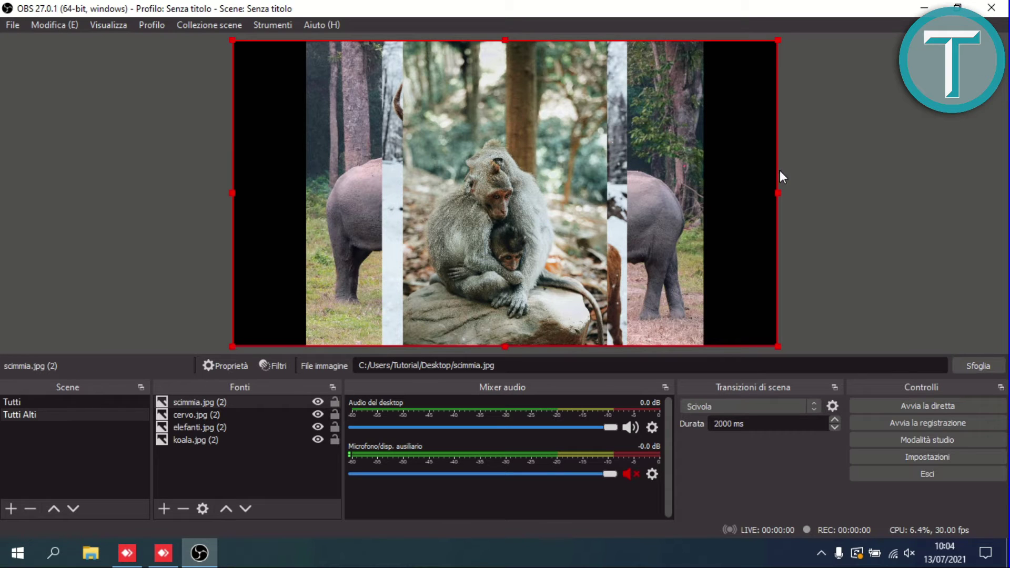
pyautogui.moveTo(776, 190); pyautogui.dragTo(372, 182)
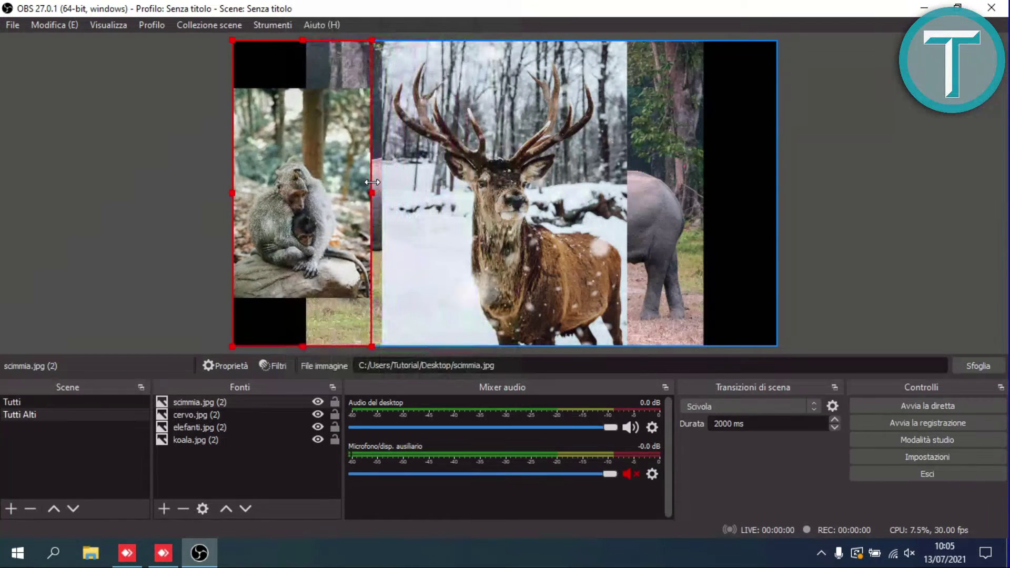
pyautogui.moveTo(302, 40); pyautogui.dragTo(274, 24)
pyautogui.moveTo(299, 195); pyautogui.dragTo(329, 124)
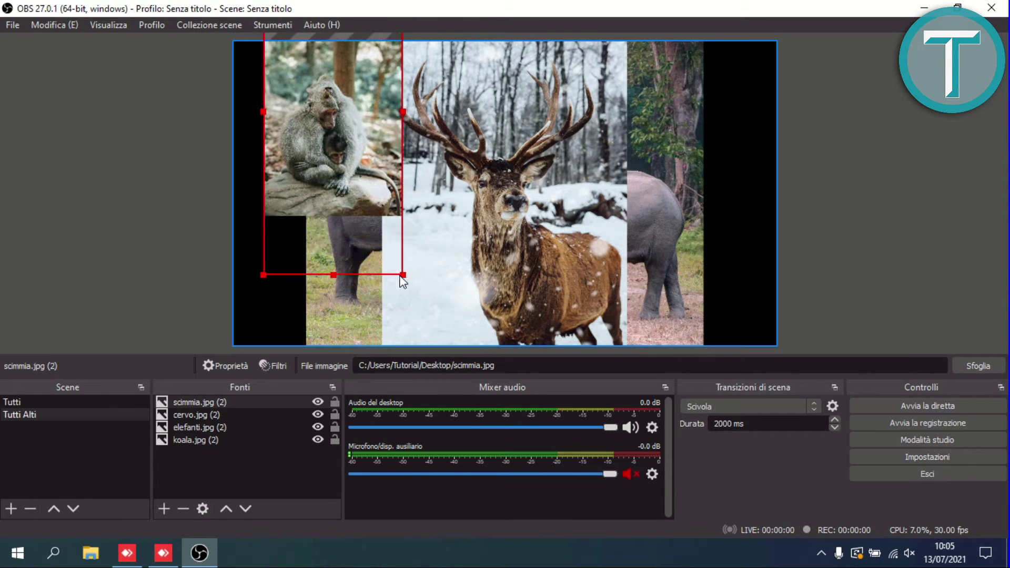
# Step: Enlarge the scimmia.jpg (2) source's frame to about 40% of the canvas width and move it to the canvas's lower middle
pyautogui.moveTo(403, 284); pyautogui.dragTo(407, 316)
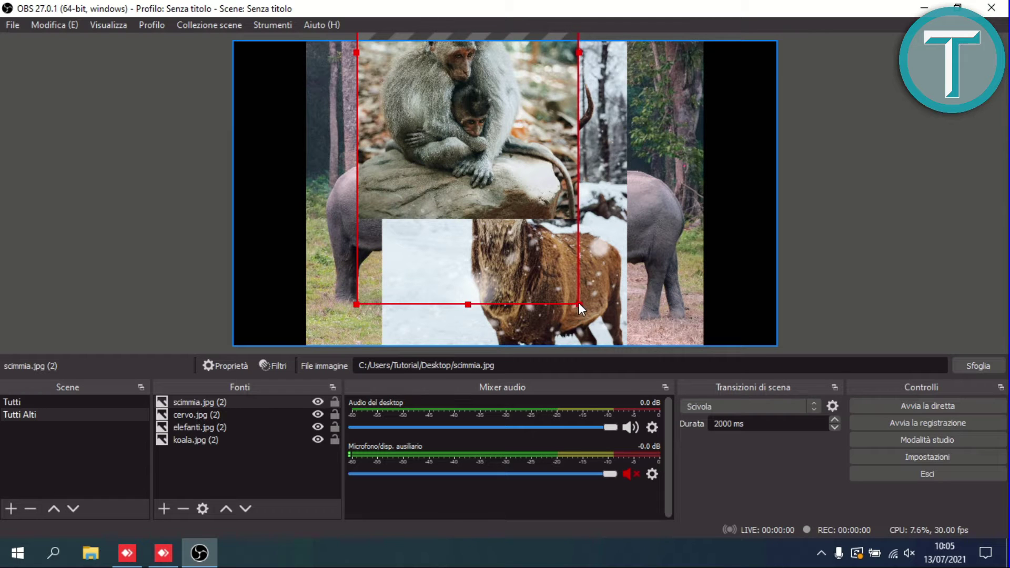
pyautogui.moveTo(579, 304); pyautogui.dragTo(565, 223)
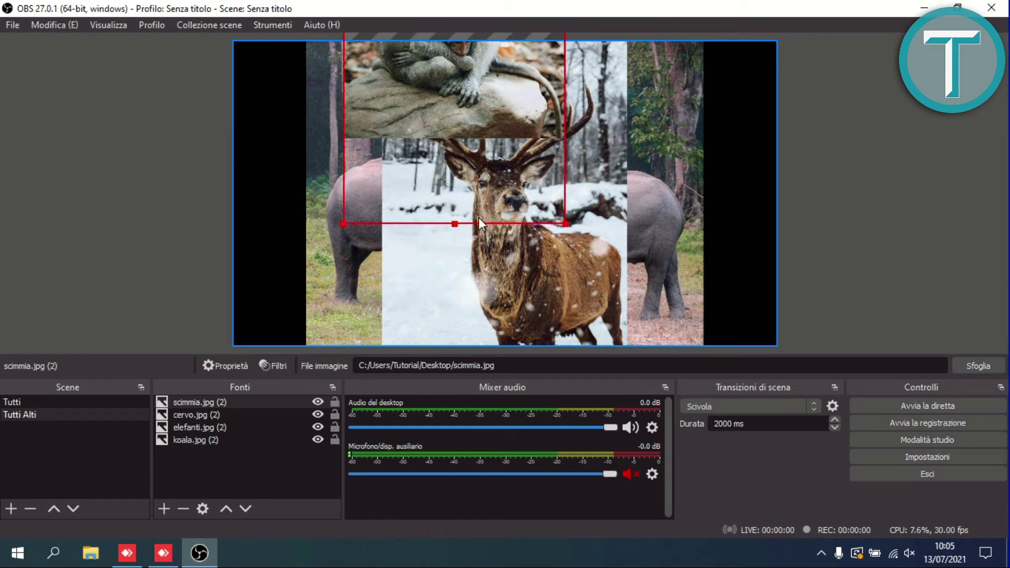
pyautogui.moveTo(456, 168); pyautogui.dragTo(558, 259)
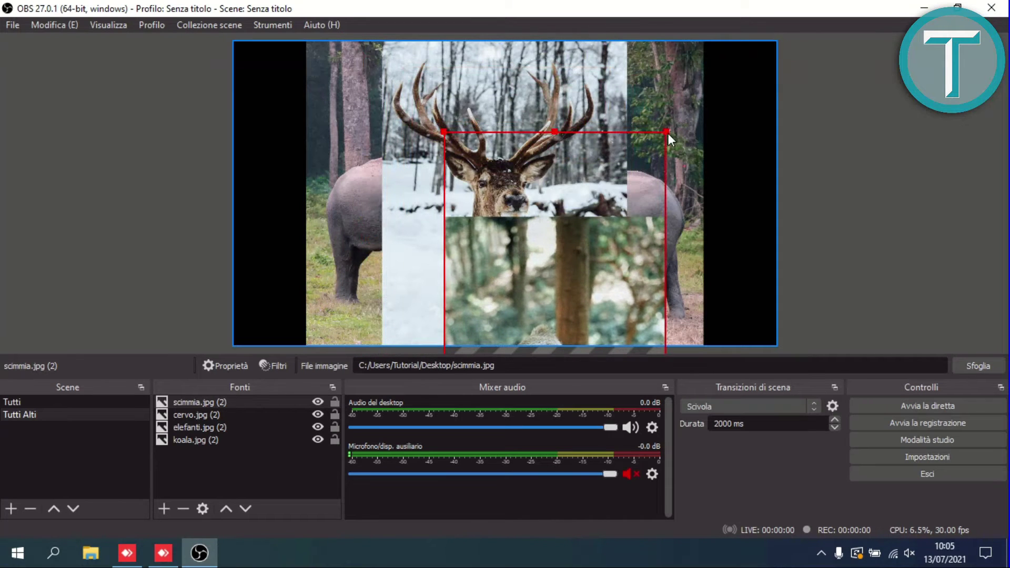
pyautogui.click(836, 122)
pyautogui.click(555, 234)
pyautogui.moveTo(666, 131)
pyautogui.mouseDown()
pyautogui.moveTo(629, 175)
pyautogui.moveTo(672, 125)
pyautogui.mouseUp()
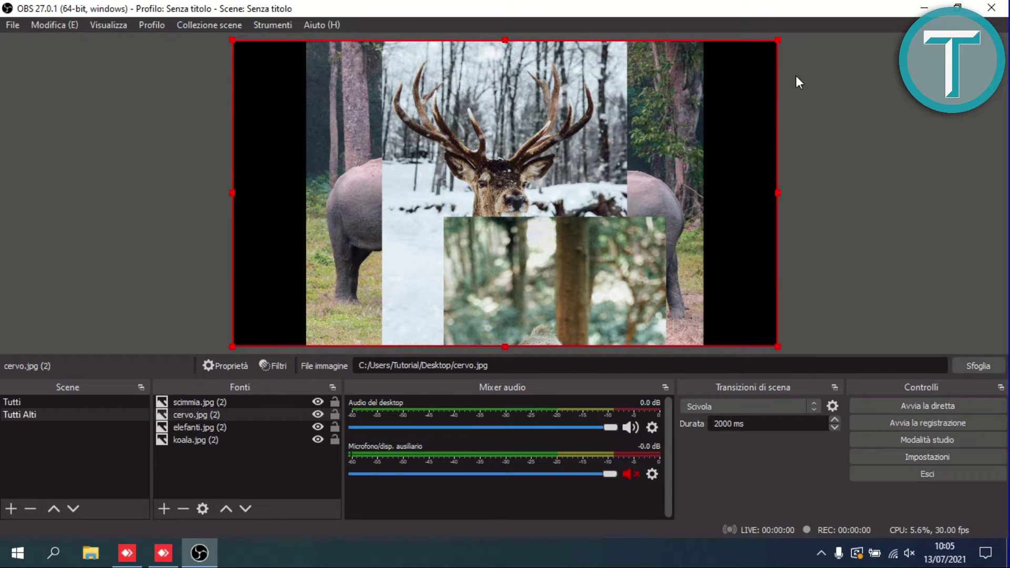
pyautogui.click(687, 239)
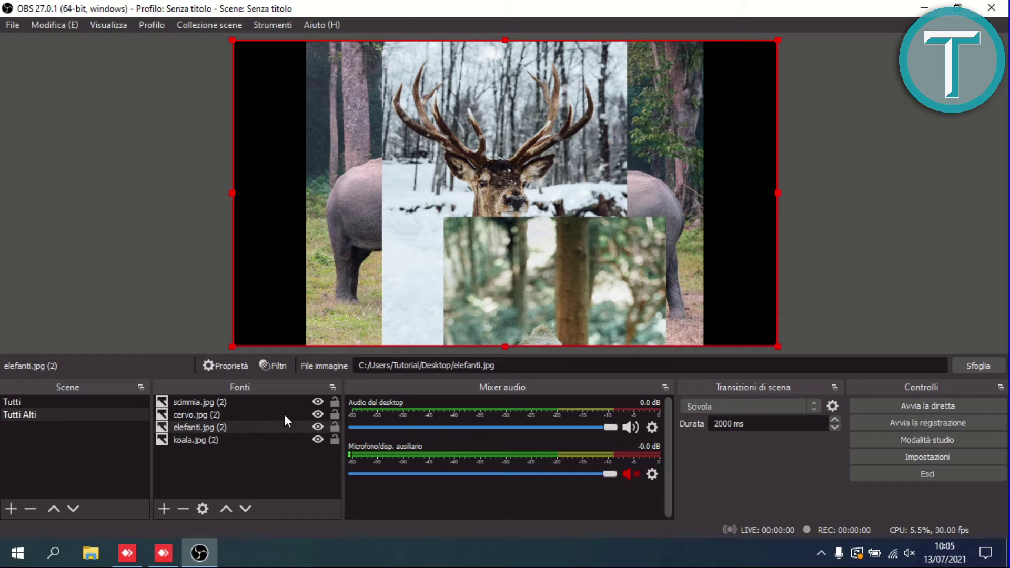
# Step: Move scimmia.jpg (2) to the canvas's lower-right corner, crop both sides of cervo.jpg (2) and place the full-height deer against the canvas's left edge
pyautogui.click(213, 402)
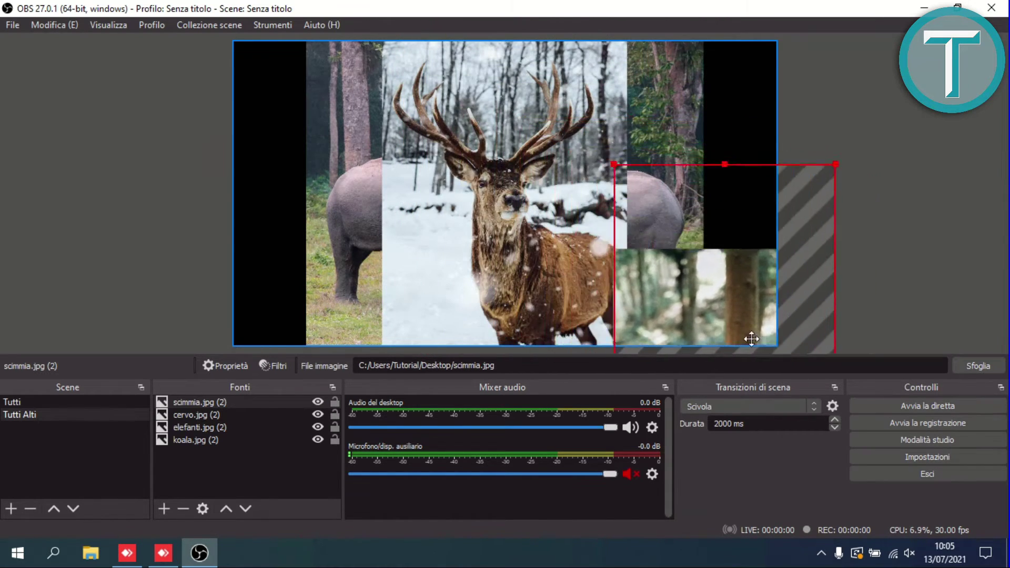
pyautogui.click(523, 210)
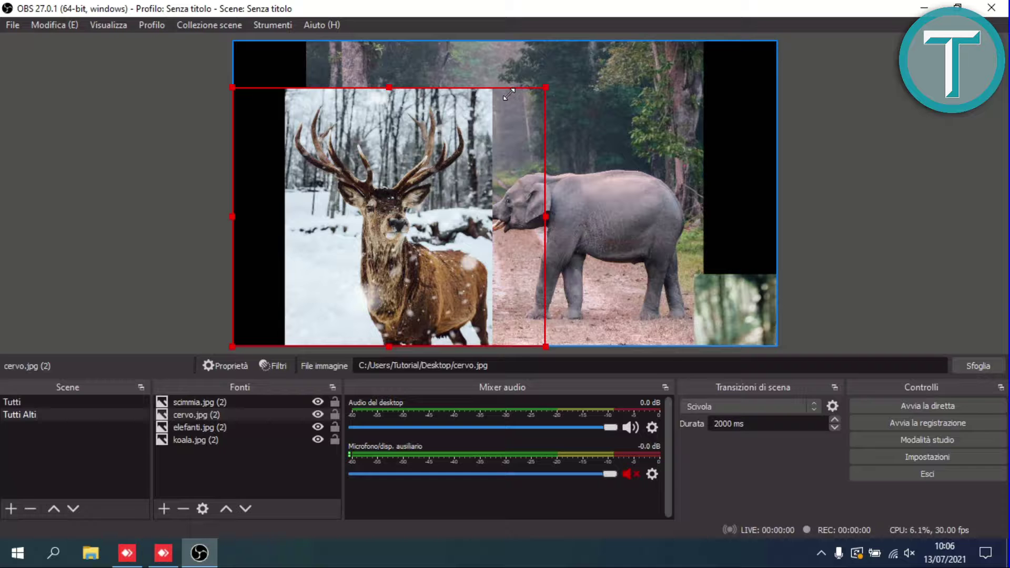
pyautogui.moveTo(545, 90); pyautogui.dragTo(484, 40)
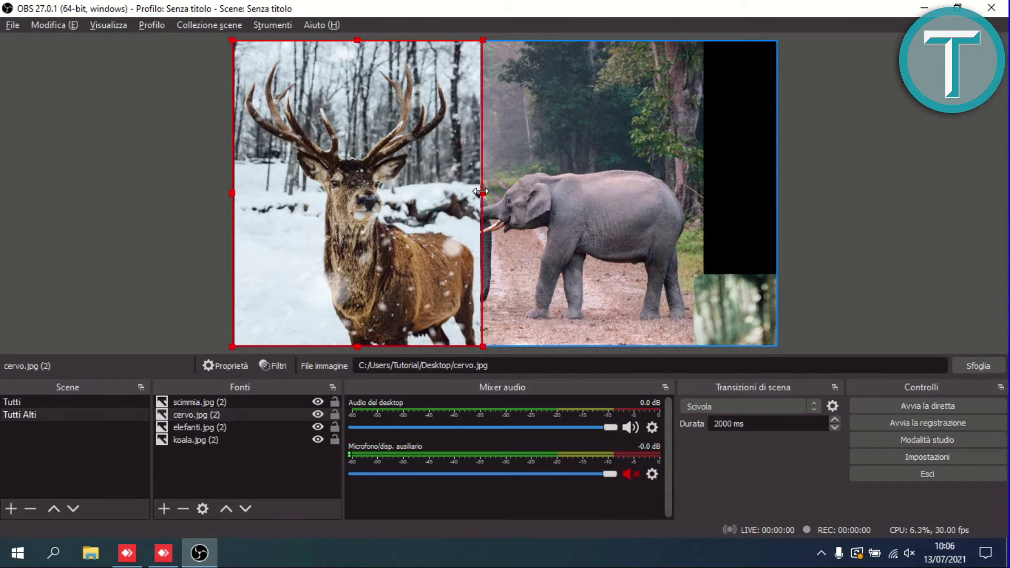
pyautogui.moveTo(463, 196); pyautogui.dragTo(311, 209)
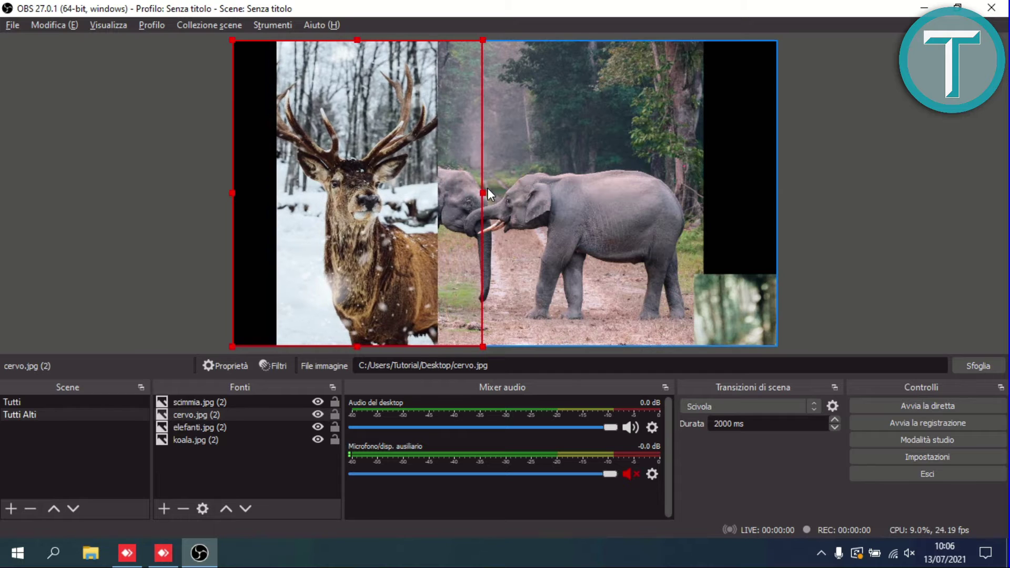
pyautogui.moveTo(480, 196); pyautogui.dragTo(450, 205)
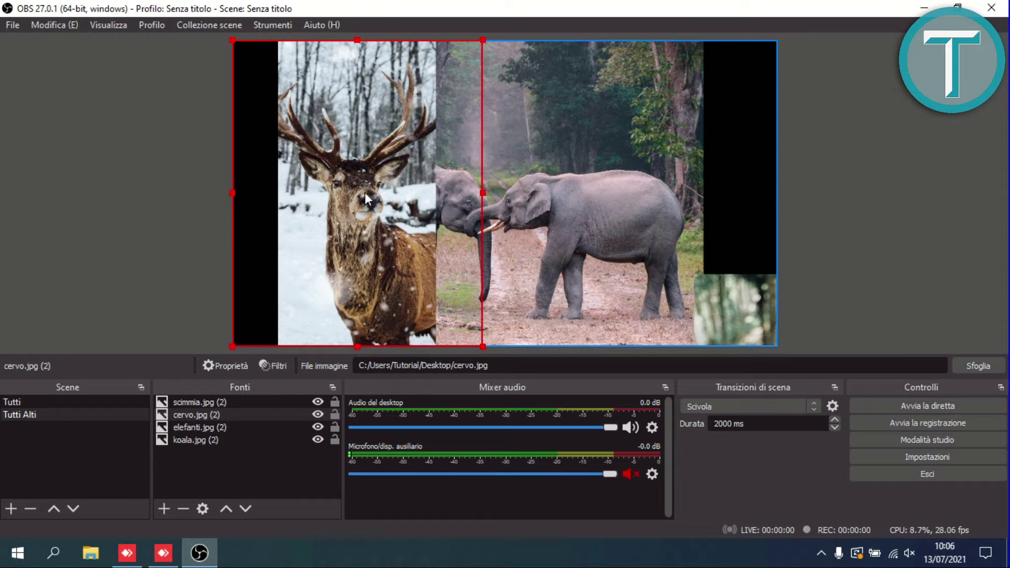
pyautogui.moveTo(365, 192); pyautogui.dragTo(324, 195)
pyautogui.click(140, 140)
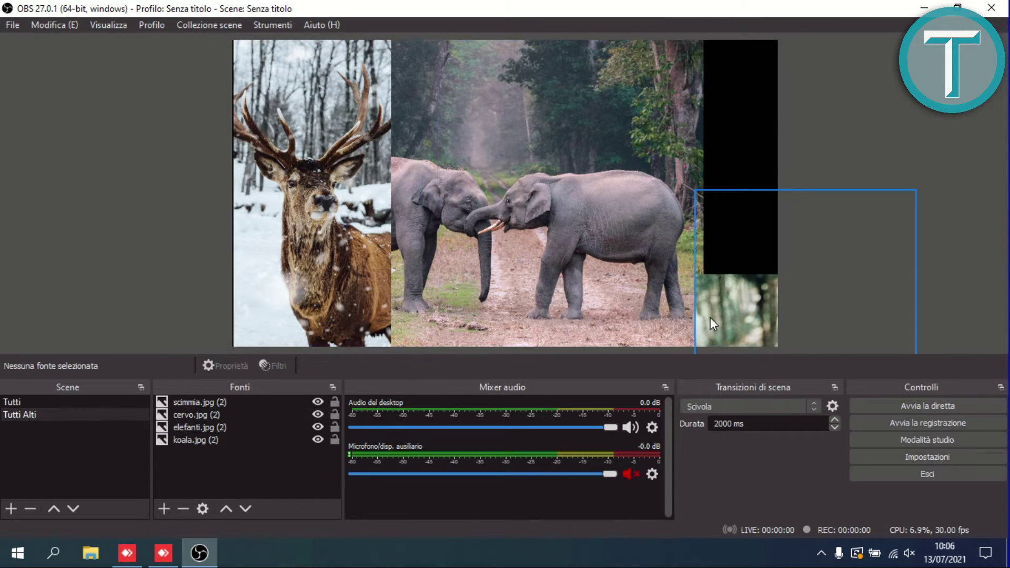
# Step: Shrink the scimmia.jpg (2) source's frame to about a fifth of the canvas width and place it directly beside the deer image
pyautogui.click(728, 310)
pyautogui.moveTo(728, 311); pyautogui.dragTo(593, 82)
pyautogui.moveTo(678, 292); pyautogui.dragTo(577, 227)
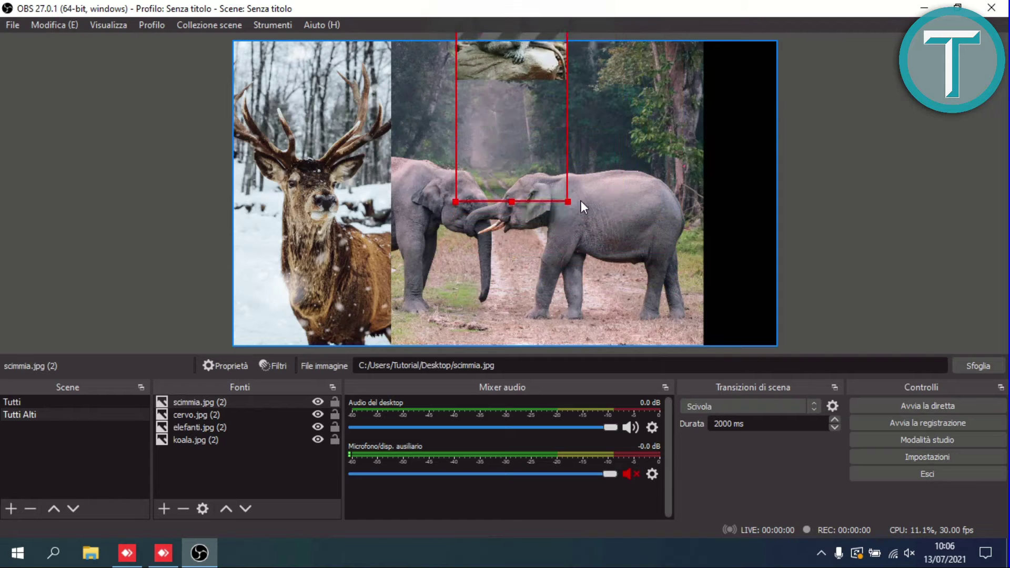
pyautogui.moveTo(495, 163); pyautogui.dragTo(429, 280)
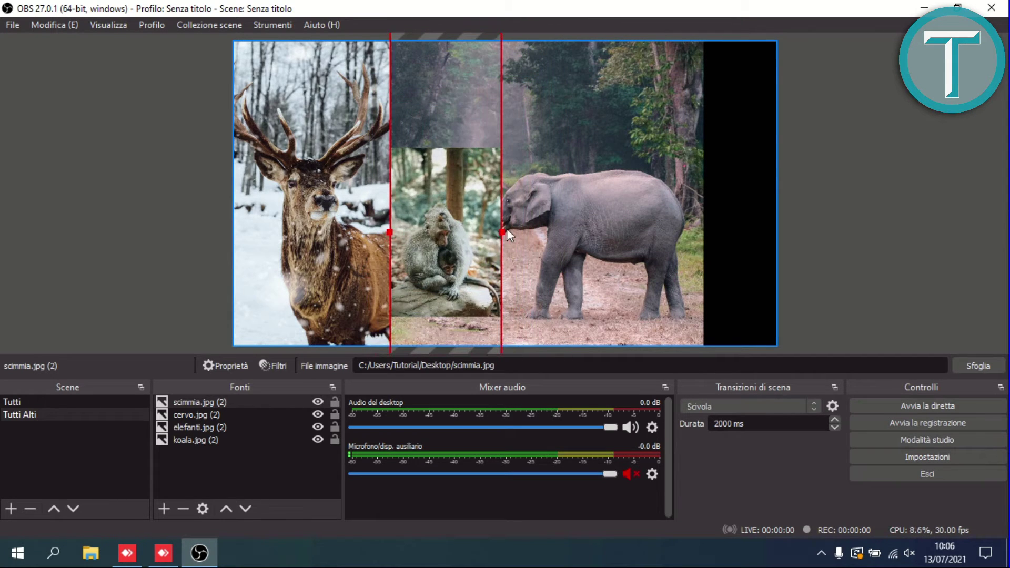
# Step: Resize the scimmia.jpg (2) source's frame to about 27% of the canvas width and move it up beside the deer to the canvas's top edge
pyautogui.moveTo(504, 231); pyautogui.dragTo(314, 261)
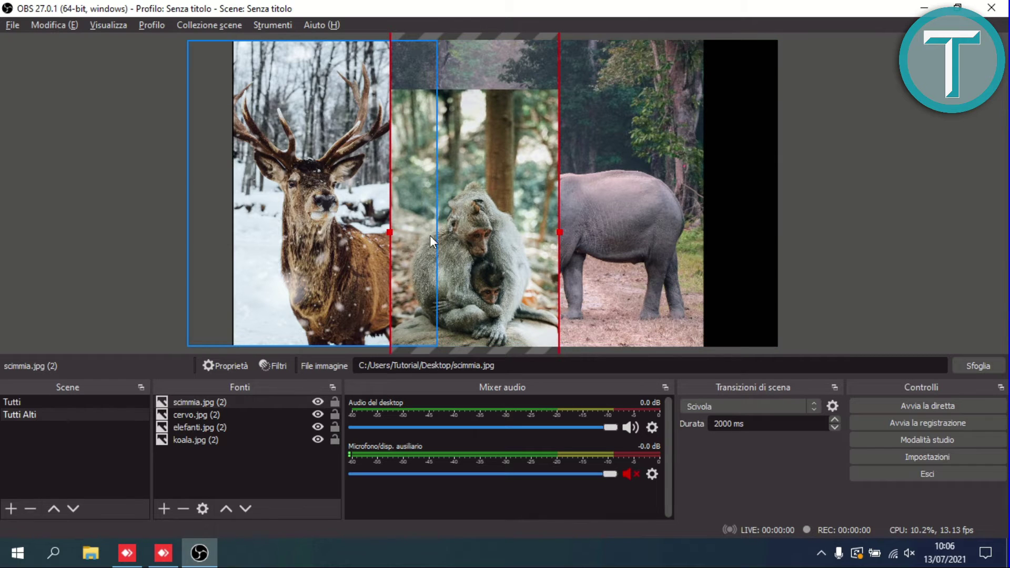
pyautogui.click(392, 234)
pyautogui.moveTo(390, 233); pyautogui.dragTo(514, 234)
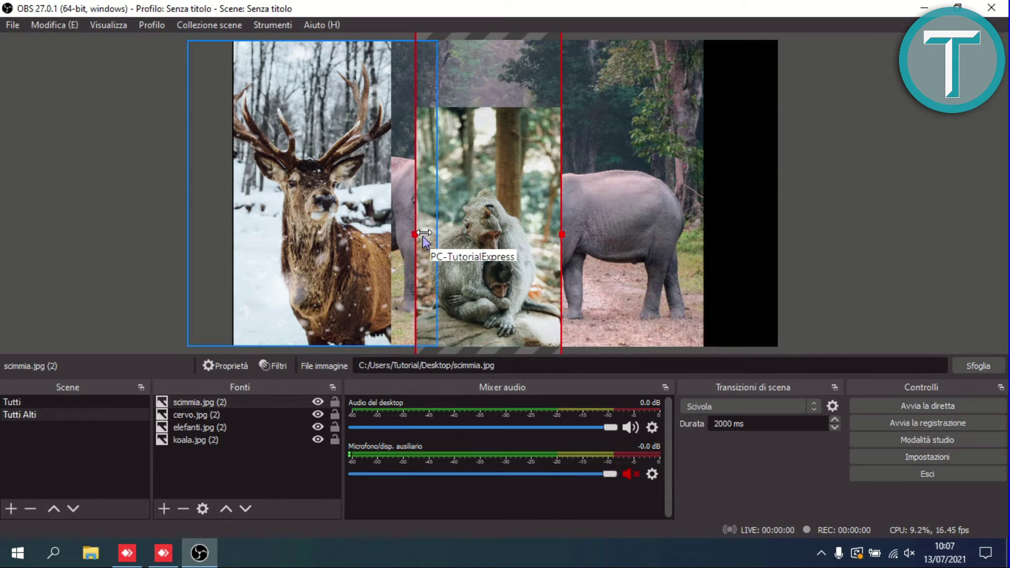
pyautogui.moveTo(425, 233); pyautogui.dragTo(506, 196)
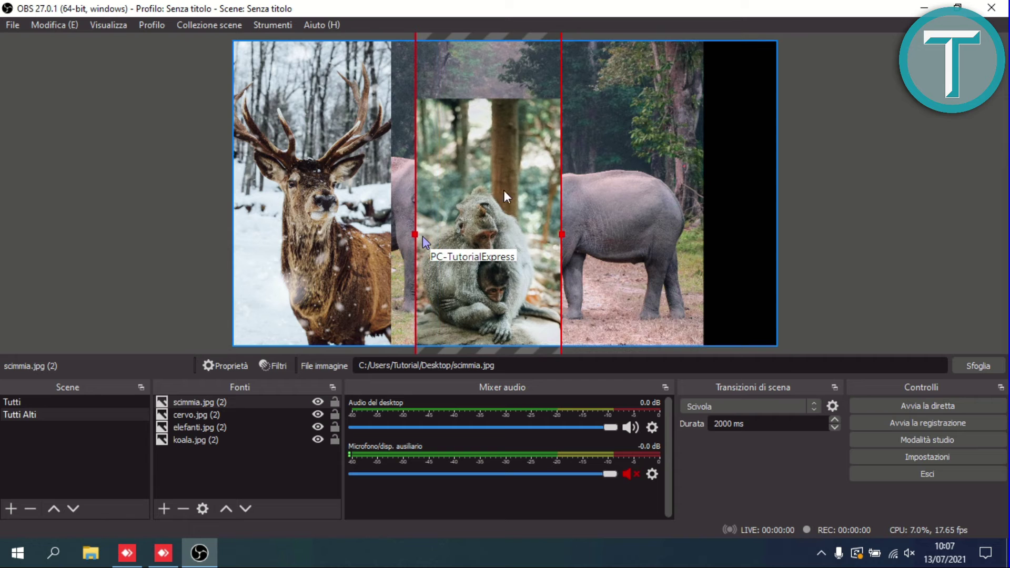
pyautogui.moveTo(487, 231); pyautogui.dragTo(475, 91)
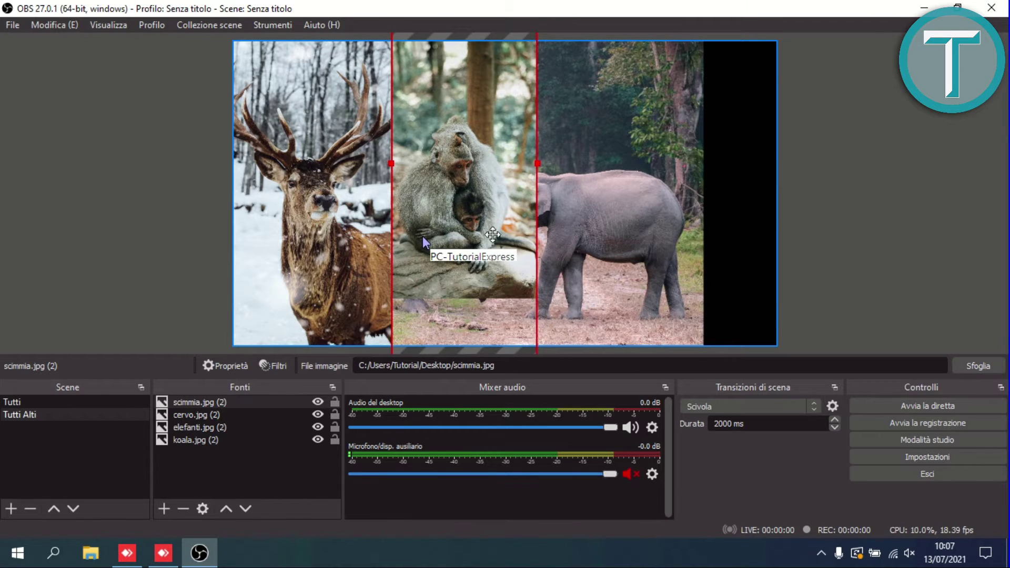
# Step: Resize the scimmia.jpg (2) source's frame to about a quarter of the canvas width and set the image on the canvas's bottom edge beside the deer
pyautogui.moveTo(493, 234); pyautogui.dragTo(462, 327)
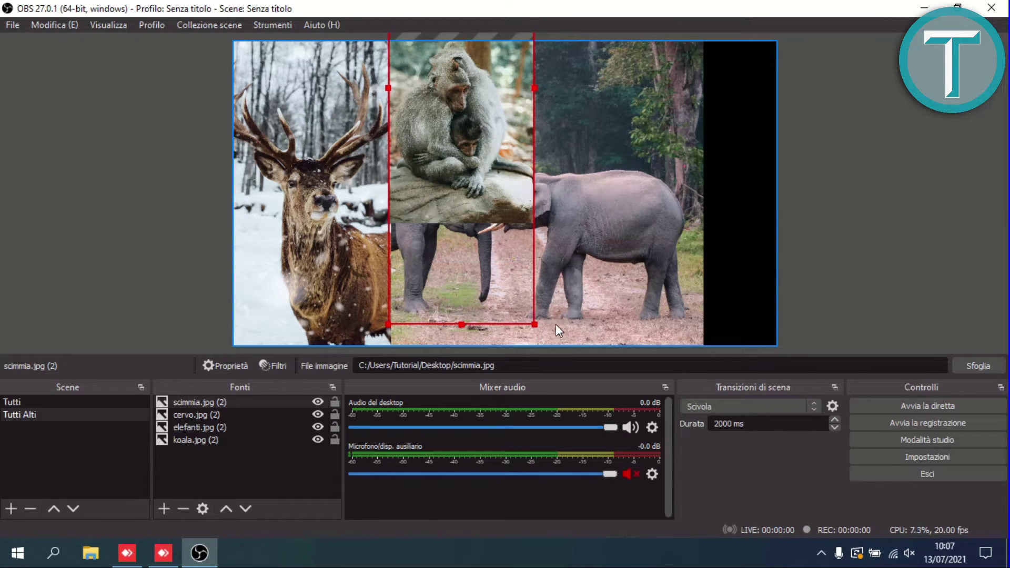
pyautogui.moveTo(537, 335); pyautogui.dragTo(599, 474)
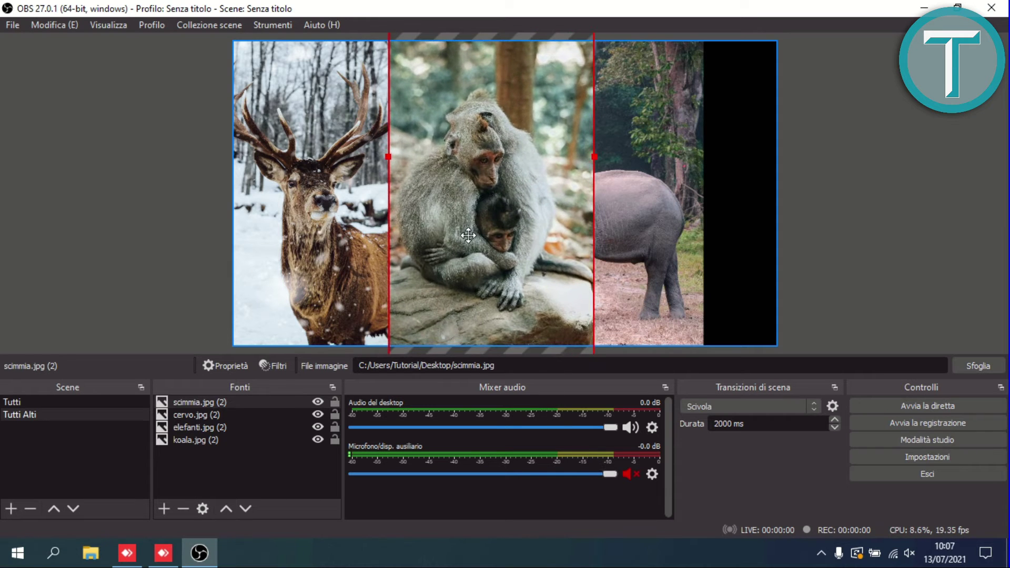
pyautogui.moveTo(468, 235); pyautogui.dragTo(482, 96)
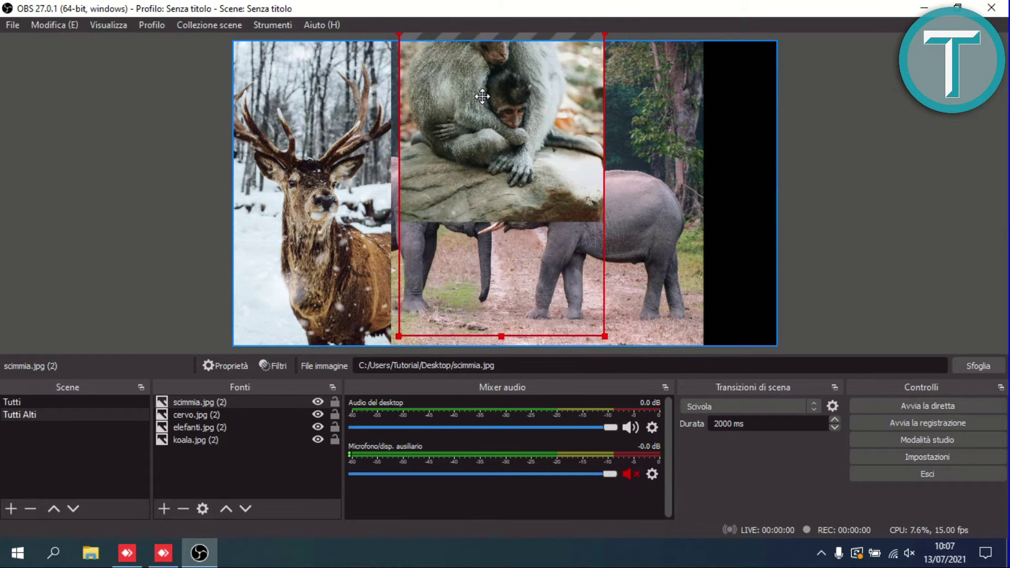
pyautogui.moveTo(604, 336); pyautogui.dragTo(535, 259)
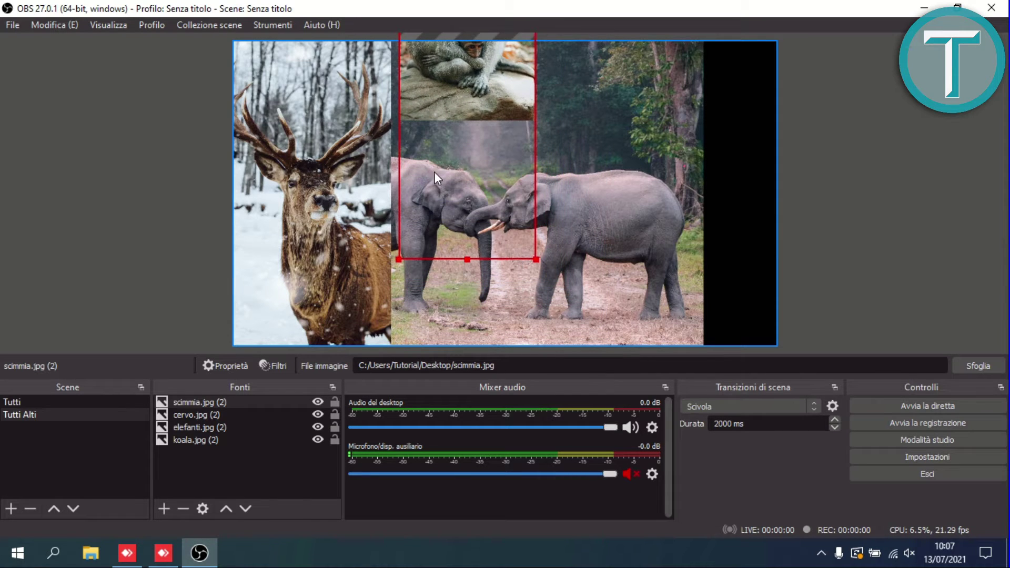
pyautogui.moveTo(435, 177); pyautogui.dragTo(448, 273)
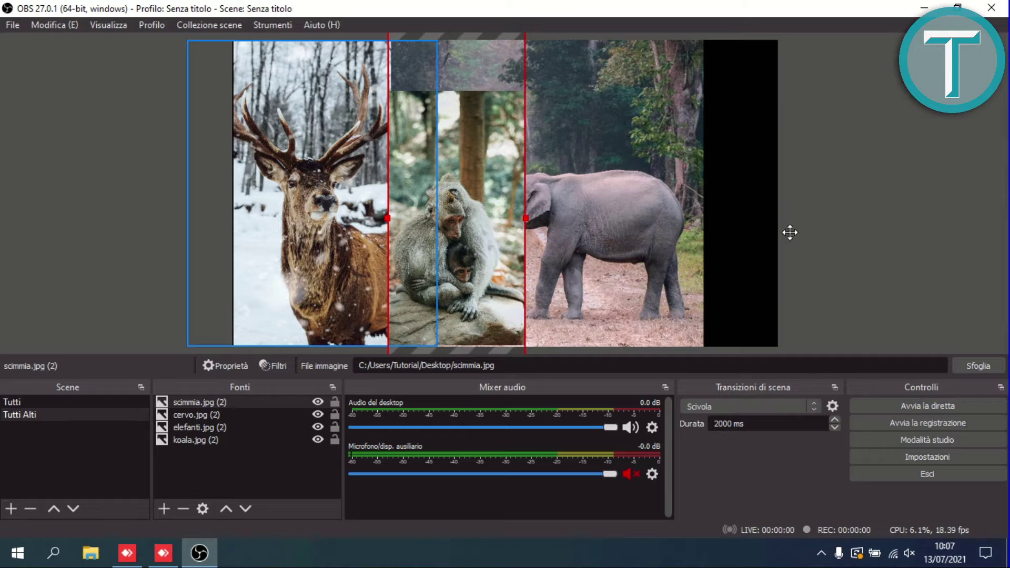
pyautogui.moveTo(790, 232); pyautogui.dragTo(829, 209)
# Step: Reduce the elefanti.jpg (2) source's frame to about 42% of the canvas width and place it in the canvas's lower-right area
pyautogui.click(607, 172)
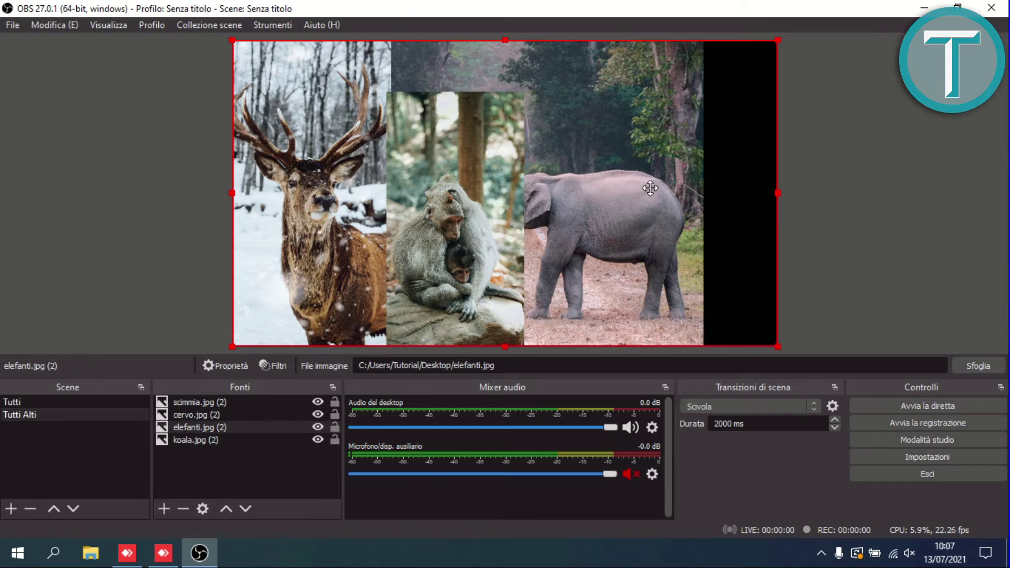
pyautogui.moveTo(700, 176); pyautogui.dragTo(936, 235)
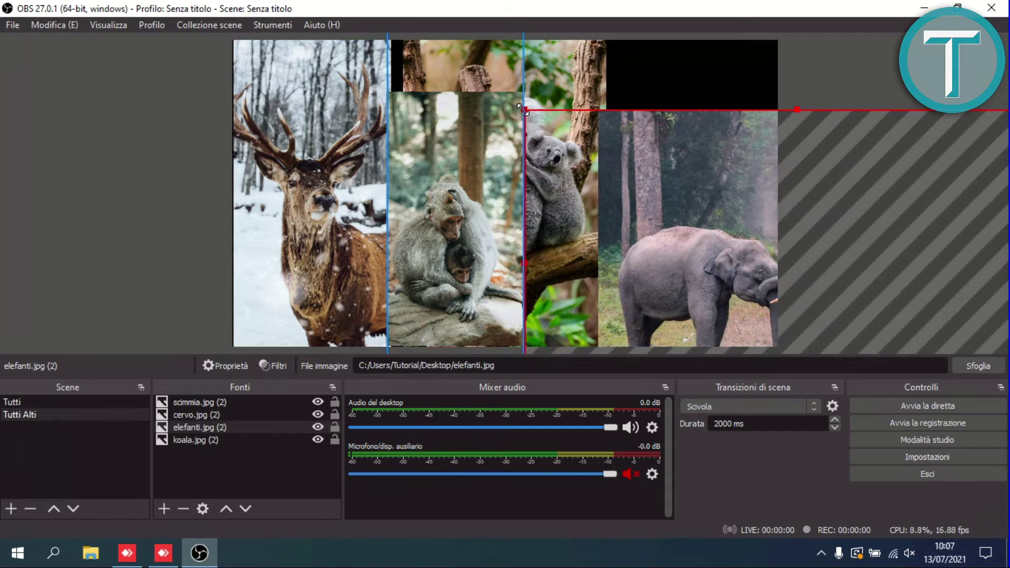
pyautogui.moveTo(555, 131); pyautogui.dragTo(614, 214)
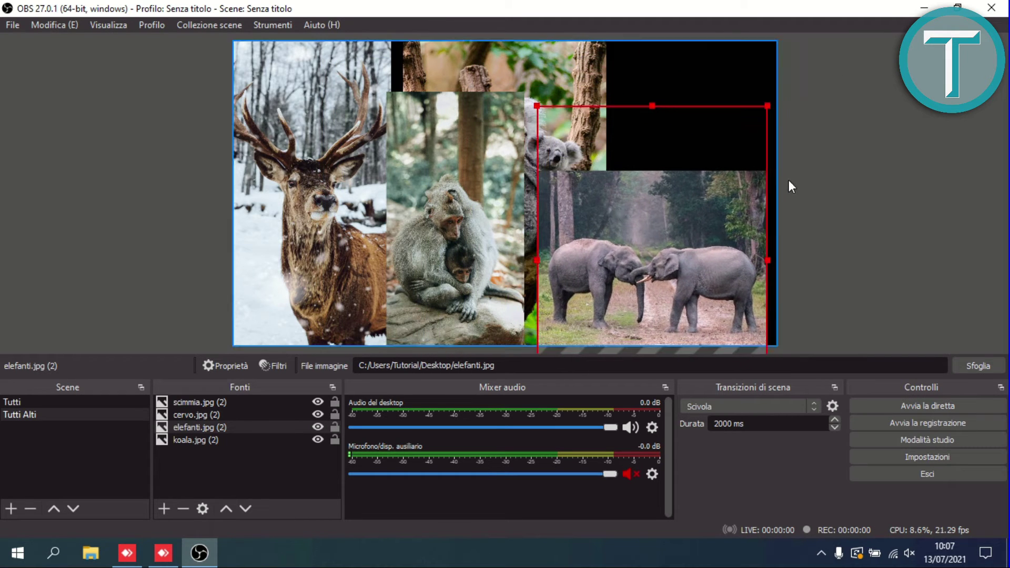
pyautogui.click(788, 180)
# Step: Narrow the koala.jpg (2) source's frame to about 30% of the canvas width and place the image above the elephants at the canvas's top edge
pyautogui.click(510, 62)
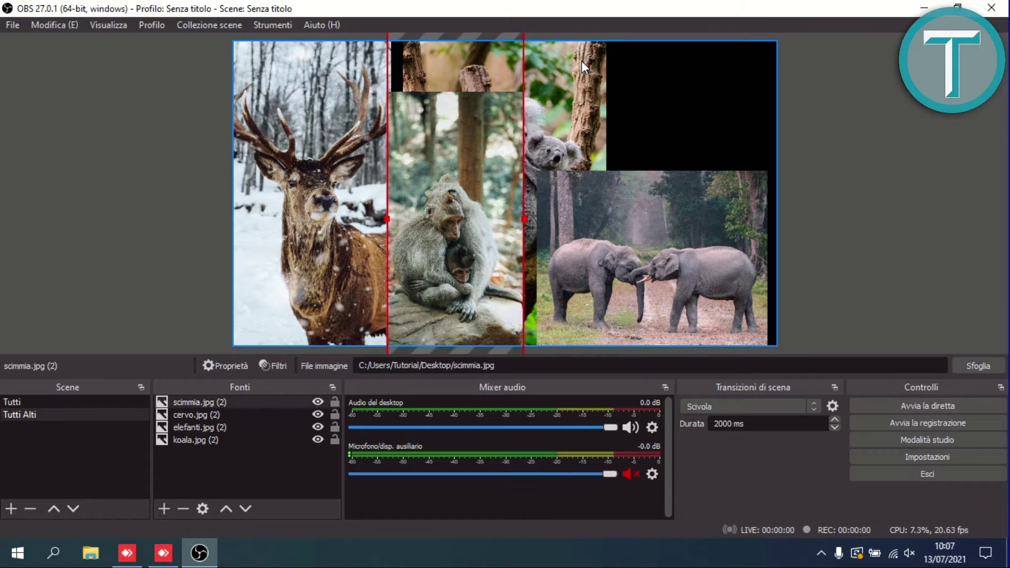
pyautogui.click(582, 61)
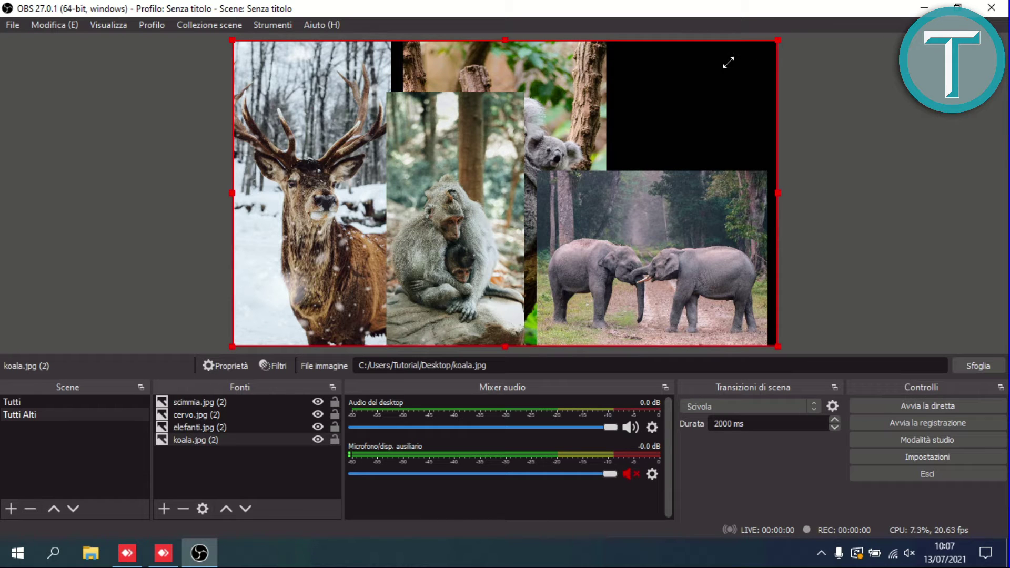
pyautogui.moveTo(728, 62); pyautogui.dragTo(660, 65)
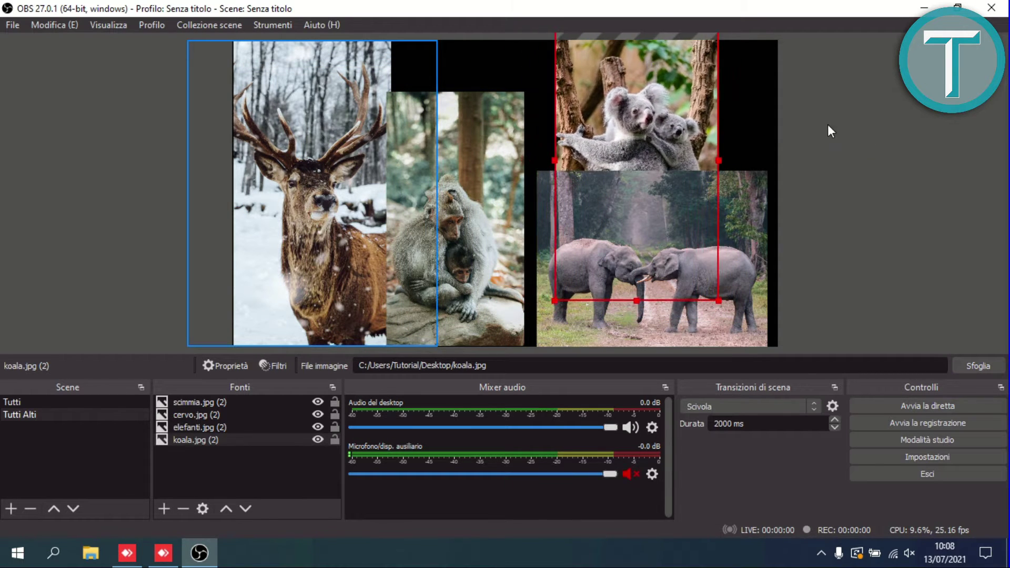
pyautogui.click(326, 351)
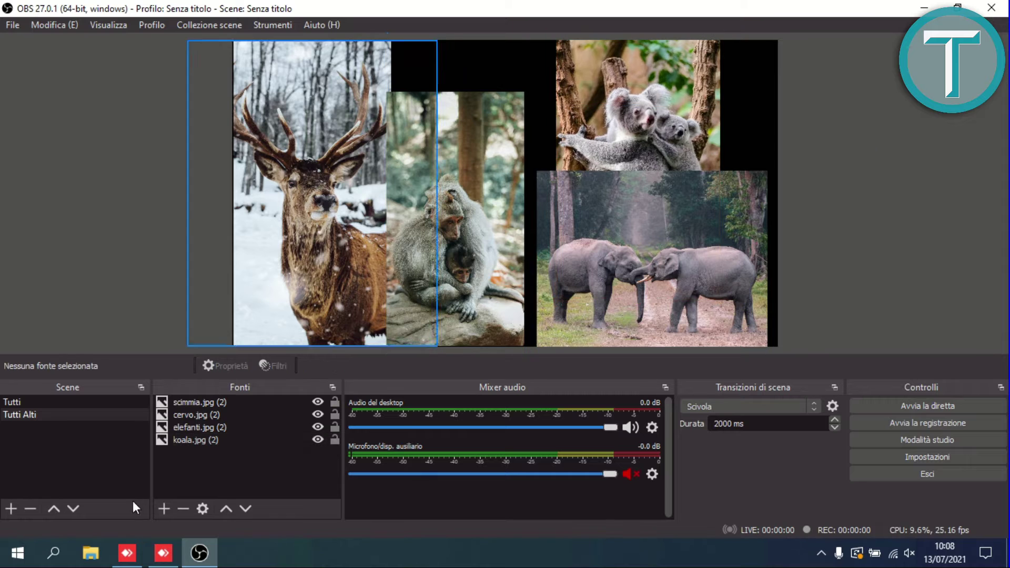
# Step: Add a colour source named Fonte di colore to the Tutti Alti scene with the default light grey colour and 1920 x 1080 size
pyautogui.click(163, 507)
pyautogui.click(195, 356)
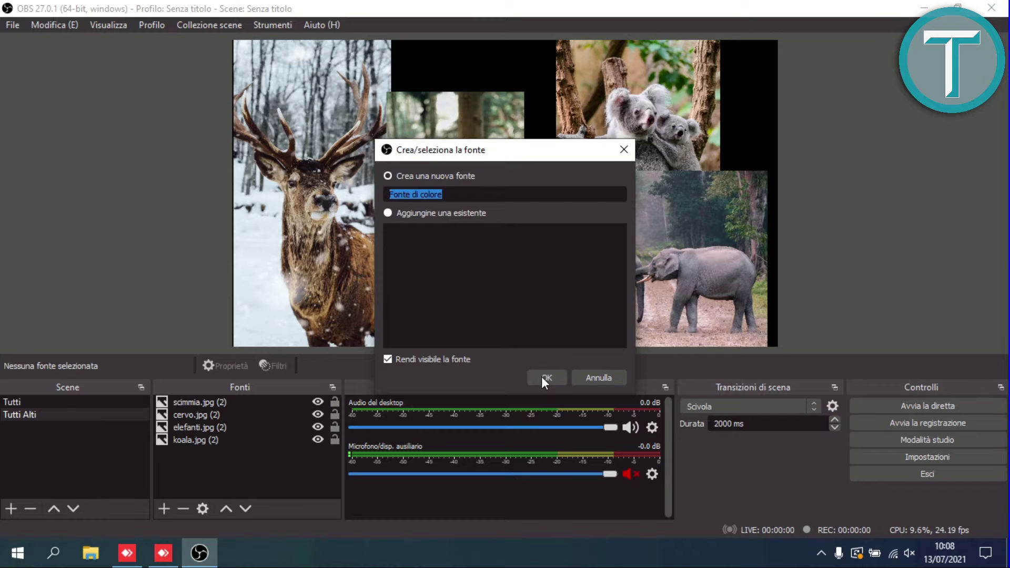
pyautogui.click(542, 377)
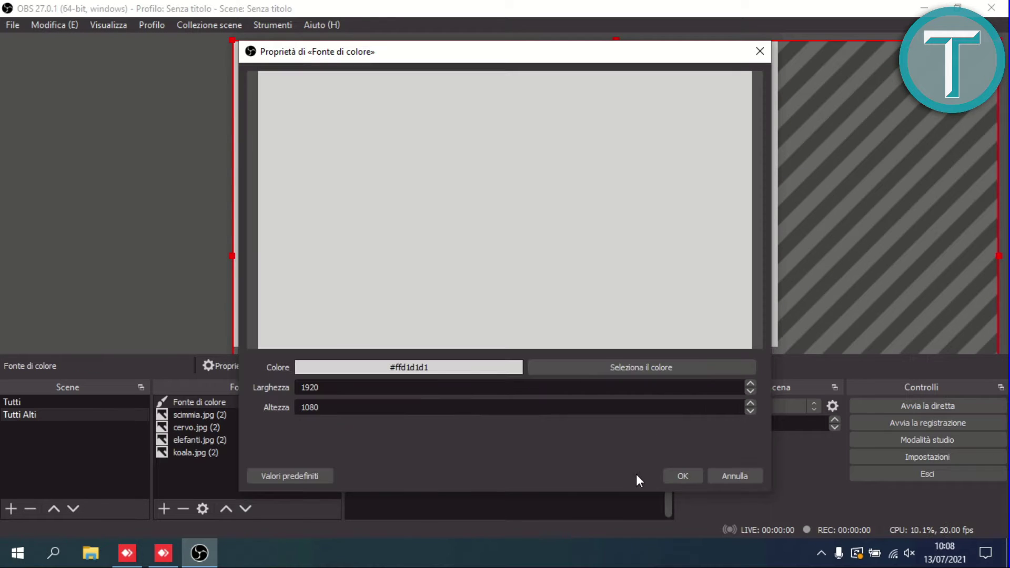
pyautogui.click(677, 470)
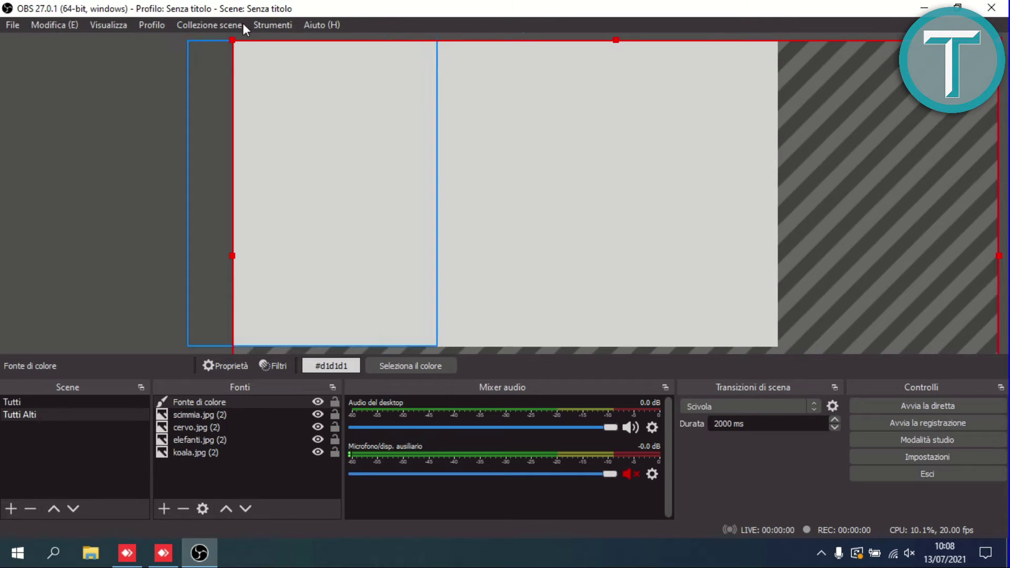
# Step: Scale the Fonte di colore source down and fit it to the whole canvas
pyautogui.moveTo(491, 129); pyautogui.dragTo(816, 279)
pyautogui.moveTo(654, 197); pyautogui.dragTo(458, 68)
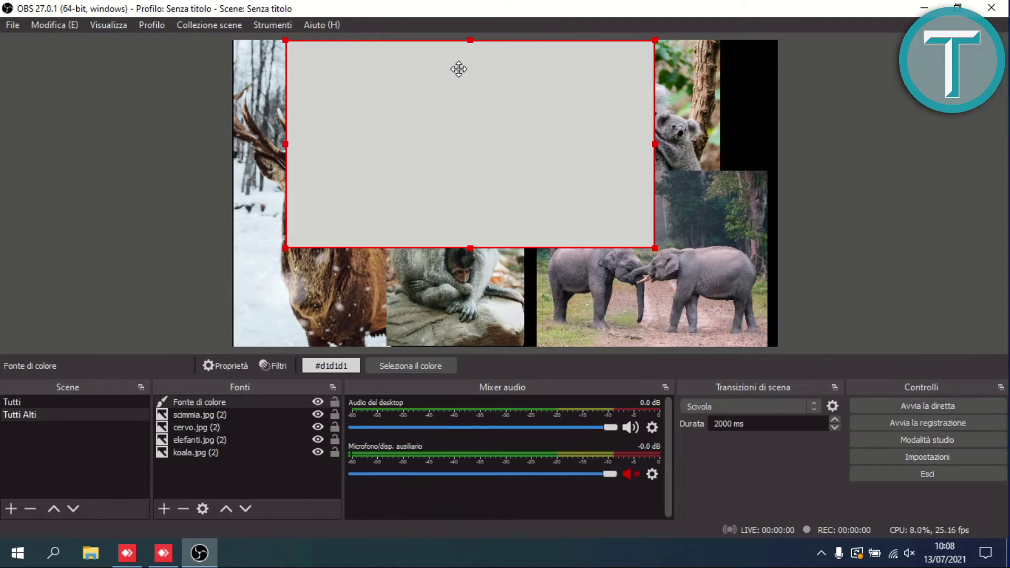
pyautogui.hotkey('ctrl', 'f')
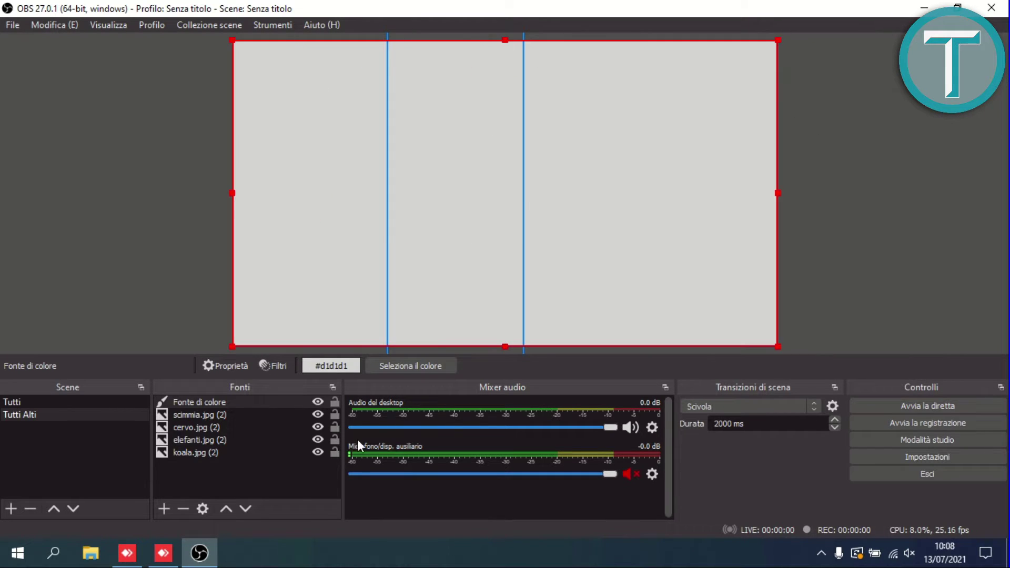
# Step: Send the Fonte di colore source behind all four animal images as the scene's background
pyautogui.click(211, 400)
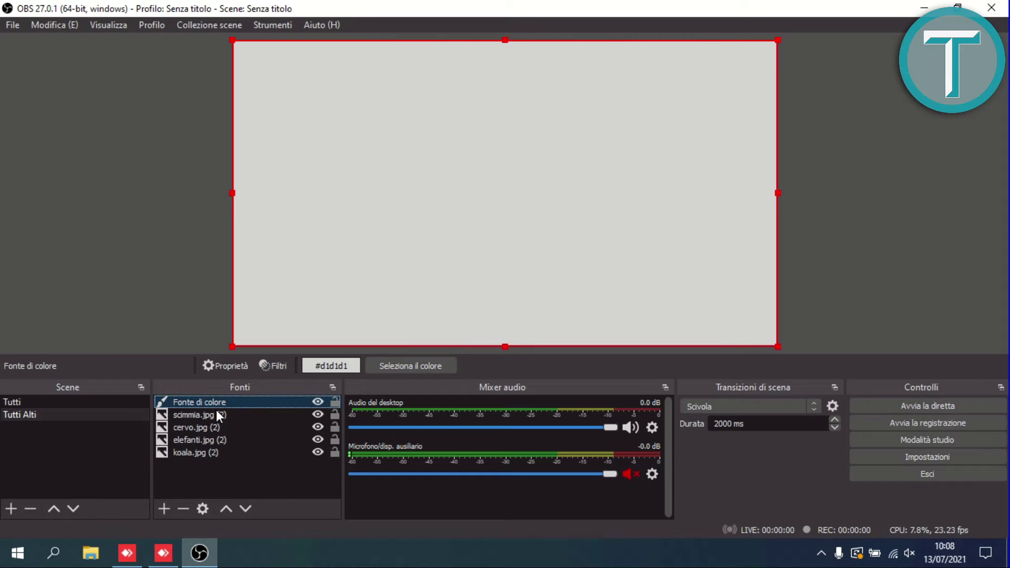
pyautogui.click(246, 509)
pyautogui.click(245, 509)
pyautogui.click(245, 509)
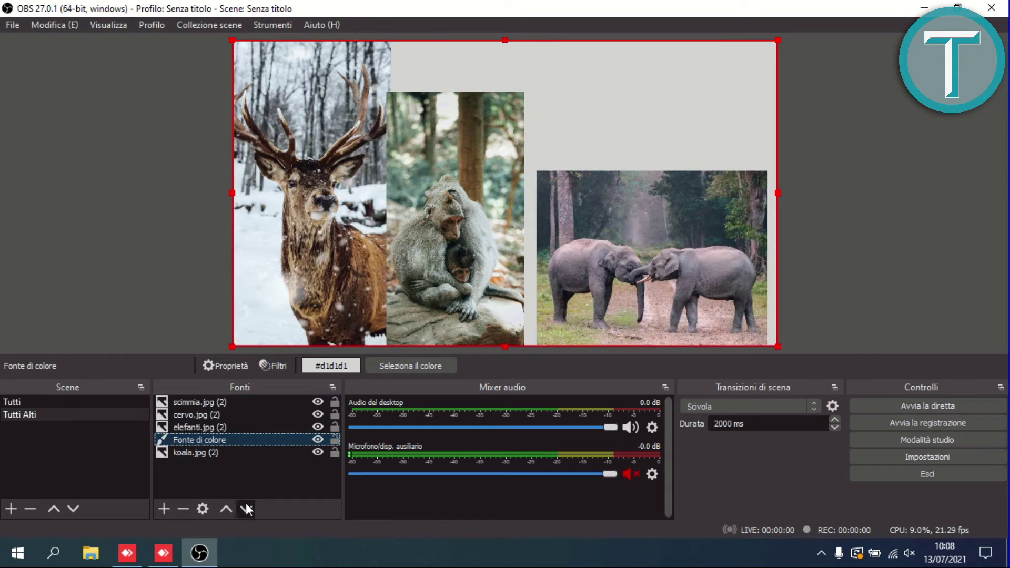
pyautogui.click(246, 508)
pyautogui.click(108, 235)
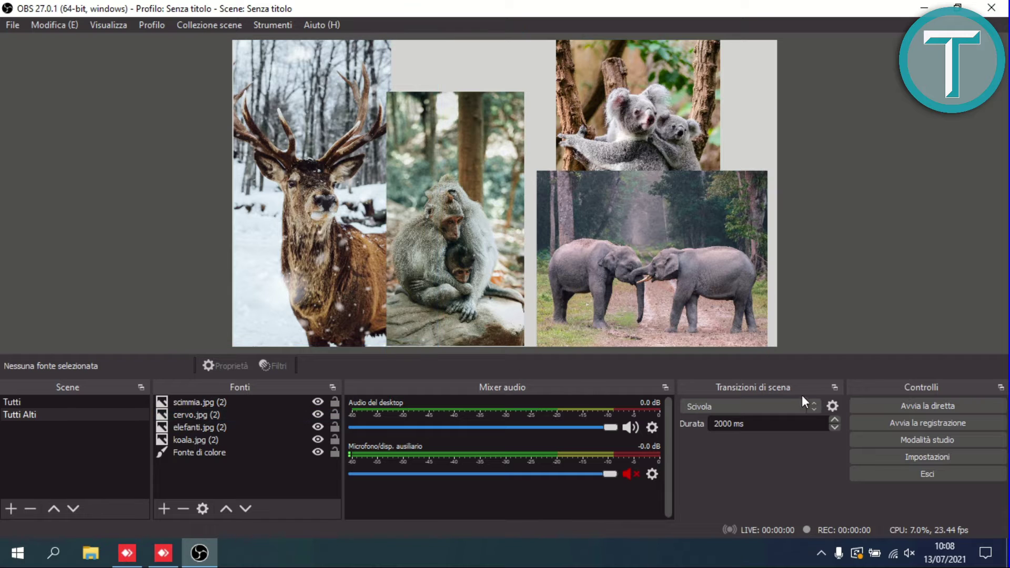
# Step: Add a new Move scene transition, keeping the name Move
pyautogui.click(747, 405)
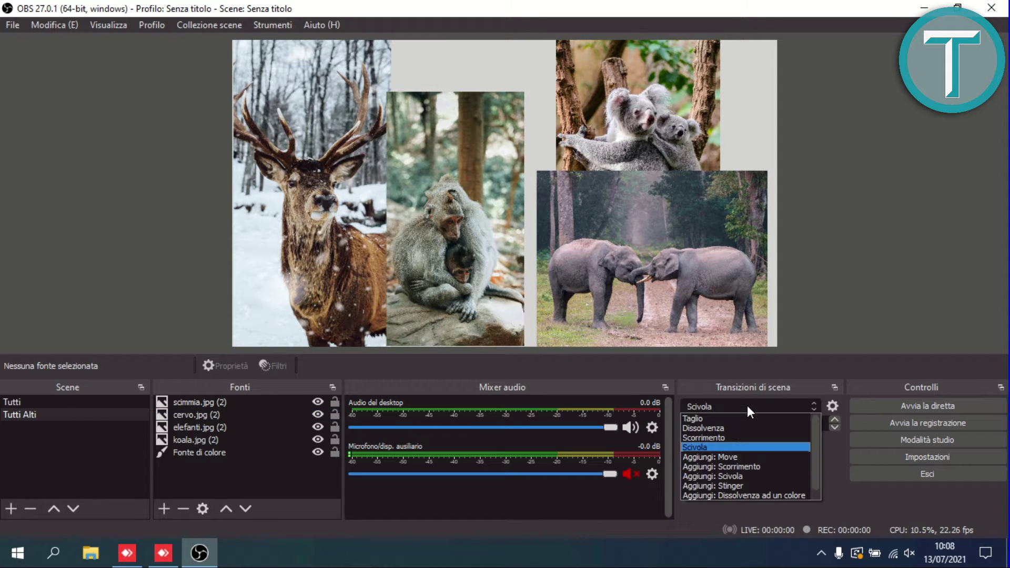
pyautogui.click(711, 456)
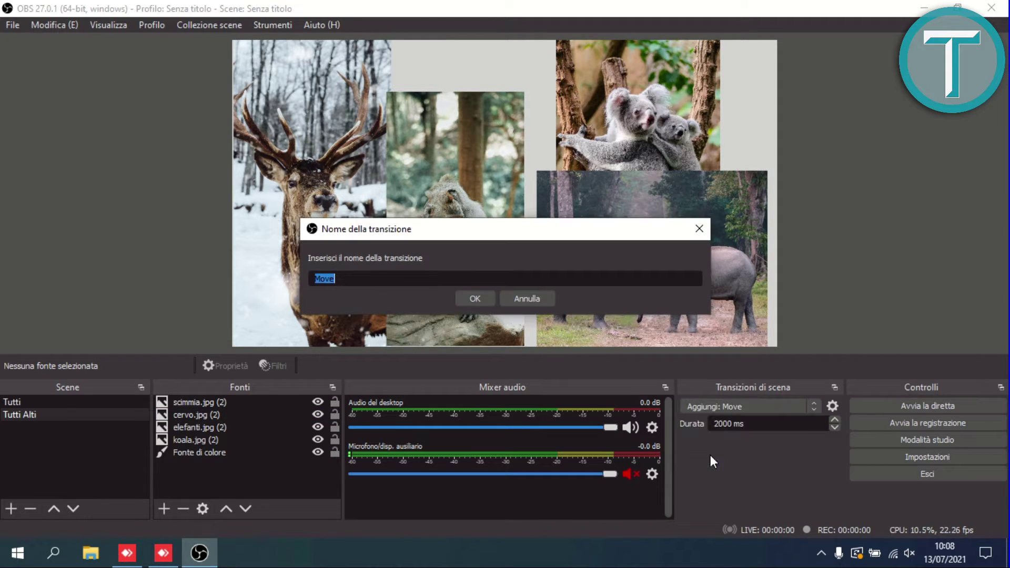
pyautogui.click(475, 300)
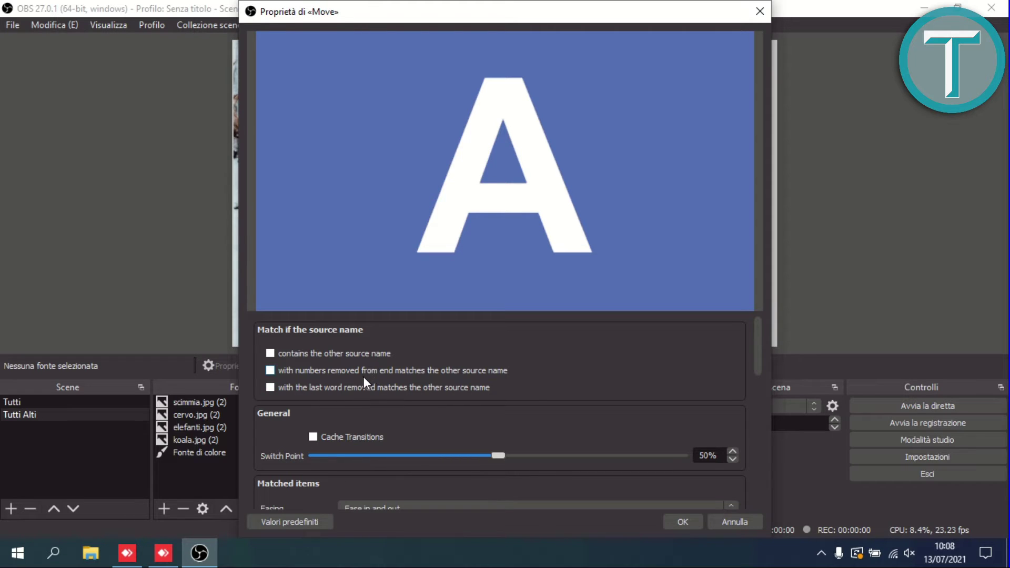
# Step: Choose Ease in and out as the easing for the Move transition's matched items
pyautogui.scroll(-1, 298, 367)
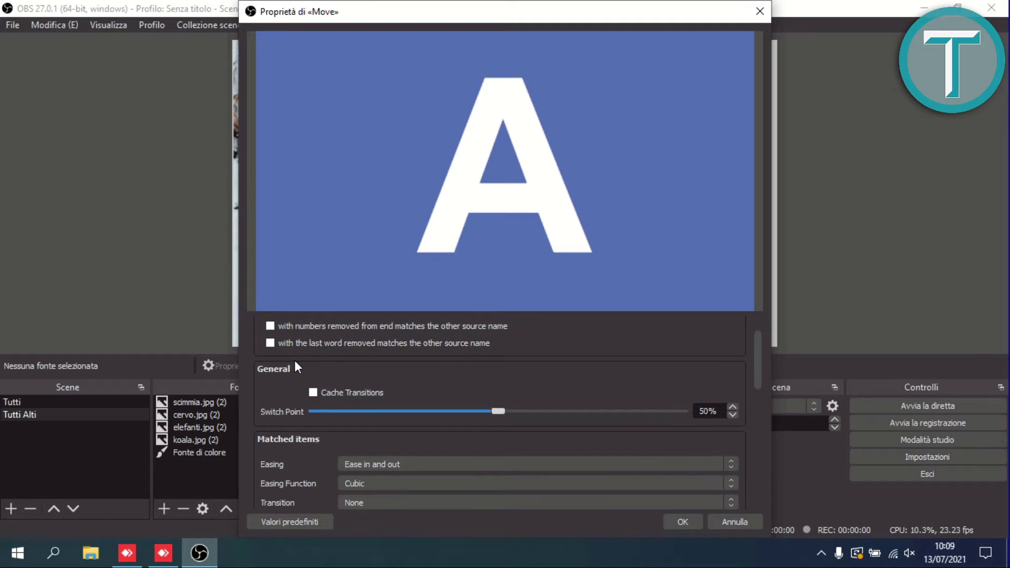
pyautogui.scroll(-2, 274, 369)
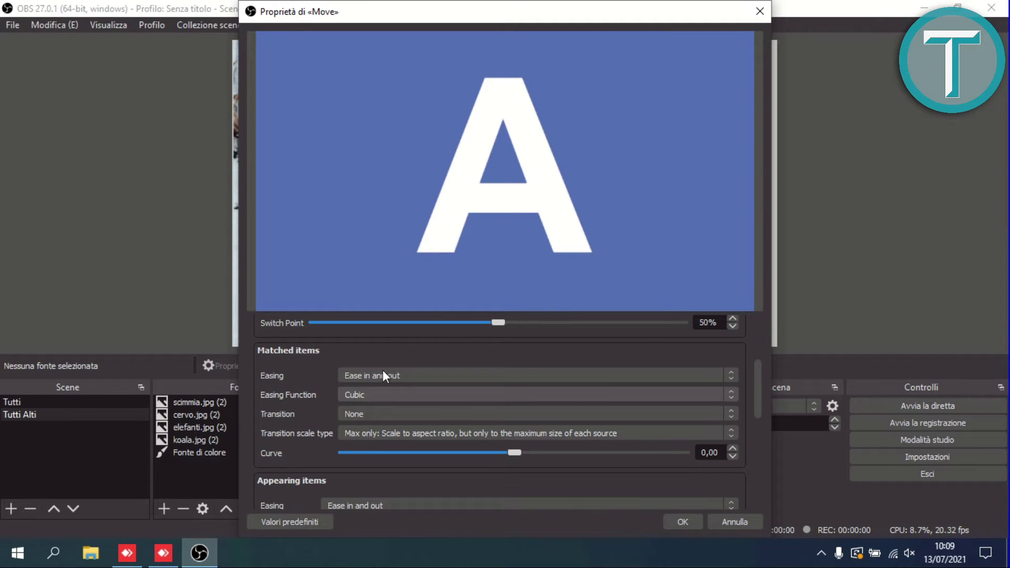
pyautogui.click(369, 379)
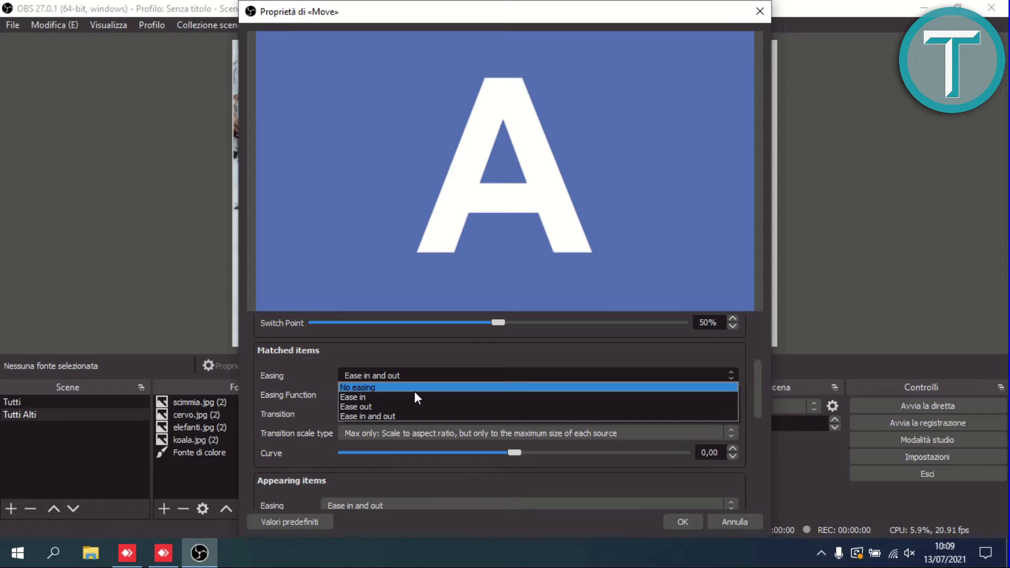
pyautogui.click(365, 415)
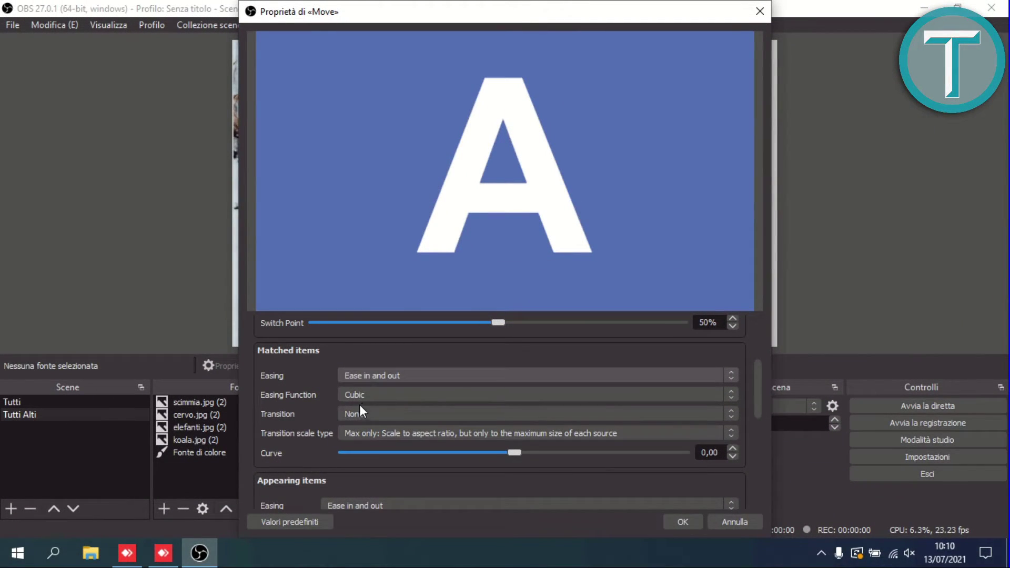
# Step: Set the matched items' easing function to Back and their curve to 0,39
pyautogui.click(359, 394)
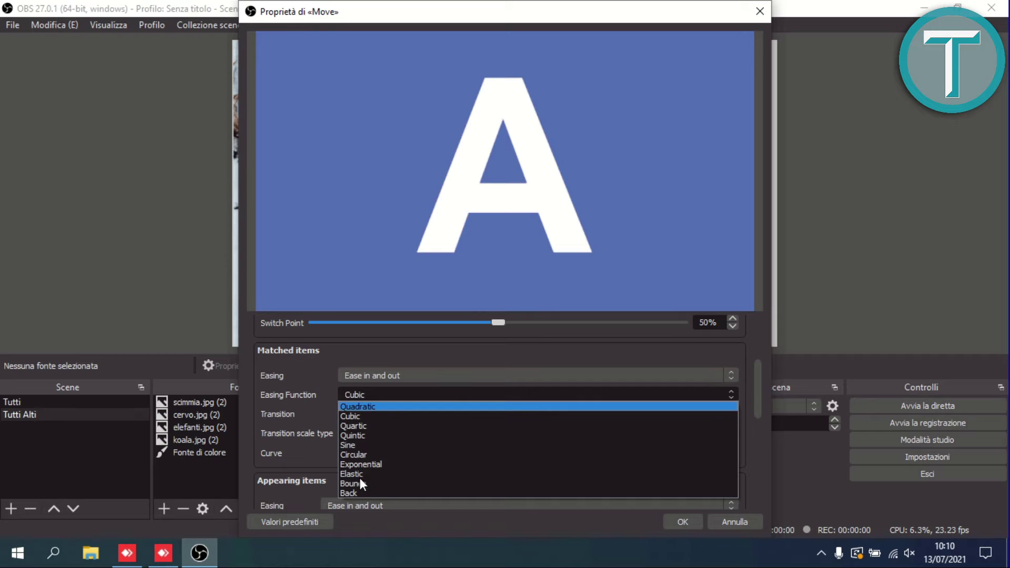
pyautogui.click(348, 493)
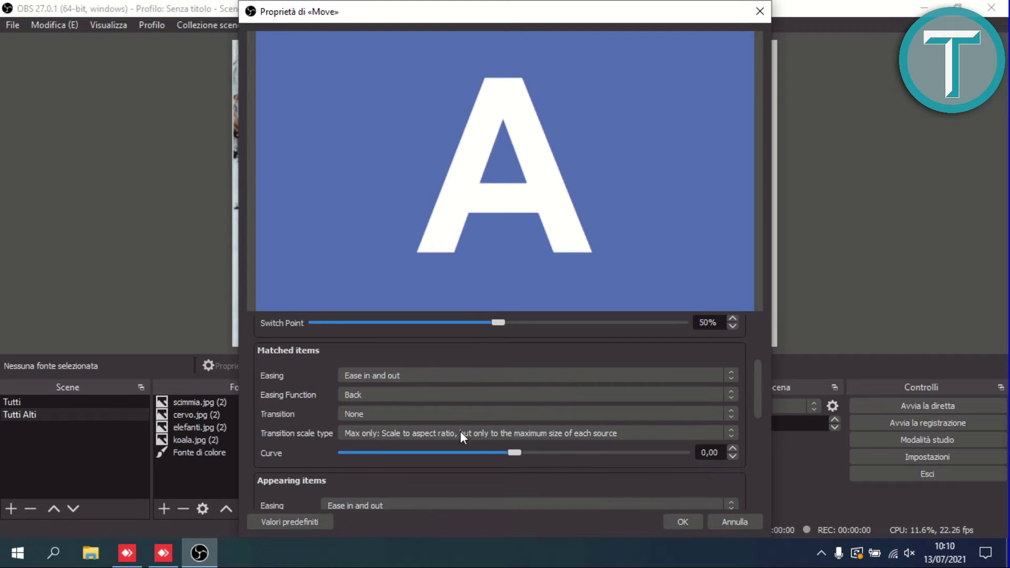
pyautogui.moveTo(527, 452); pyautogui.dragTo(544, 452)
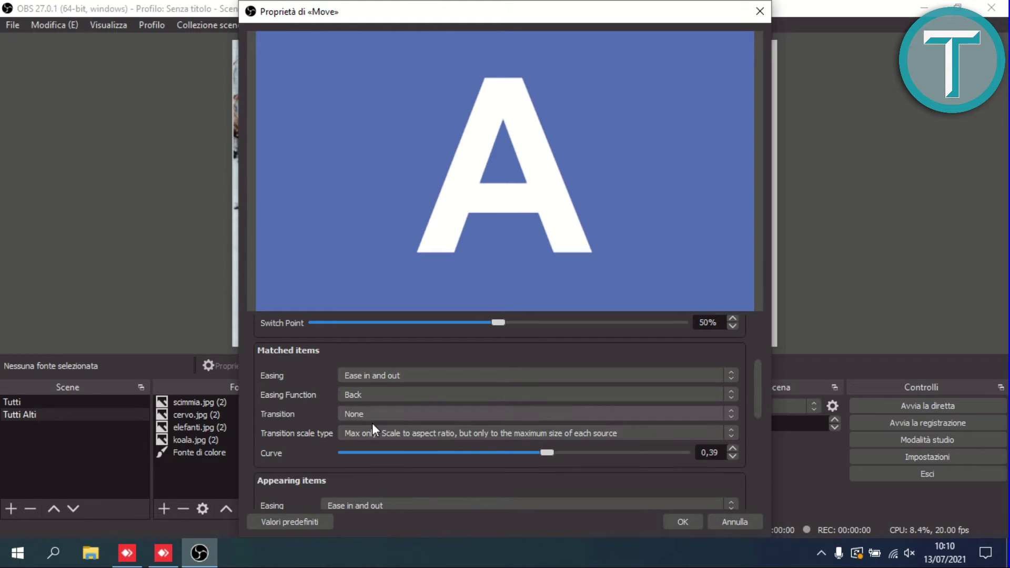
pyautogui.click(358, 414)
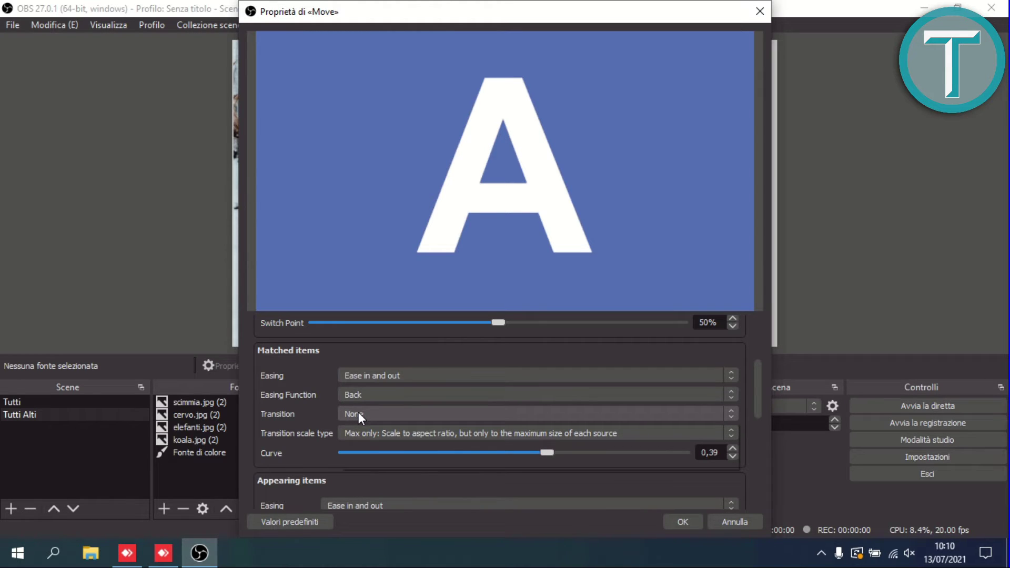
pyautogui.click(309, 410)
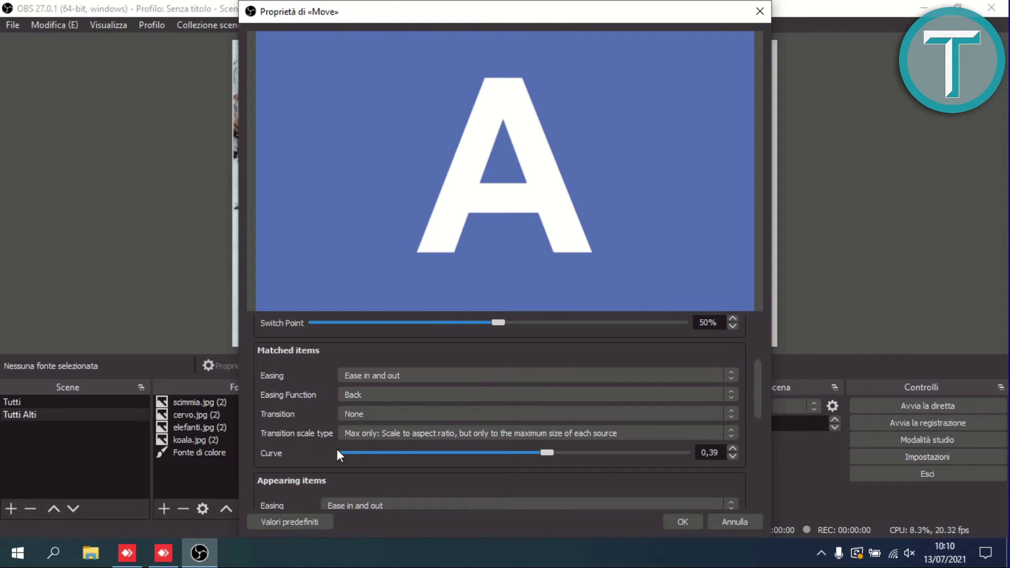
pyautogui.click(364, 429)
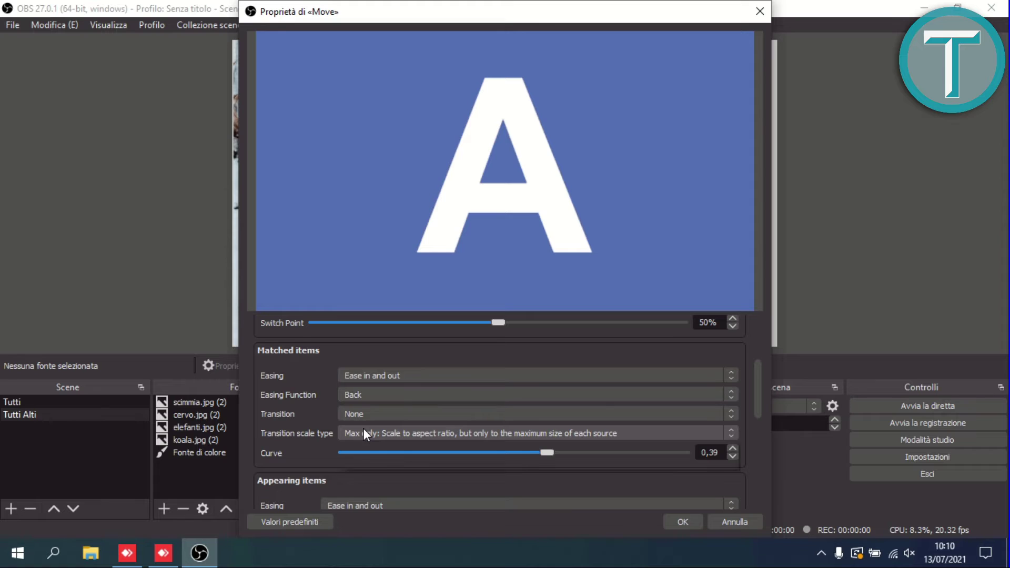
pyautogui.click(284, 424)
# Step: Review the settings for appearing and disappearing items, and accept the Move transition's properties
pyautogui.scroll(-1, 284, 424)
pyautogui.scroll(1, 284, 424)
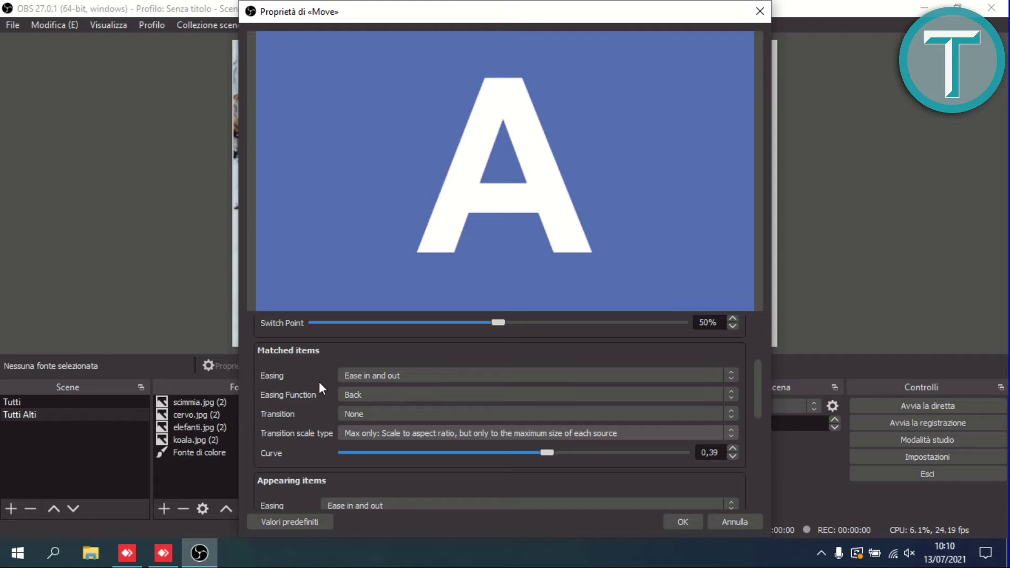
pyautogui.scroll(-1, 319, 389)
pyautogui.scroll(-1, 319, 388)
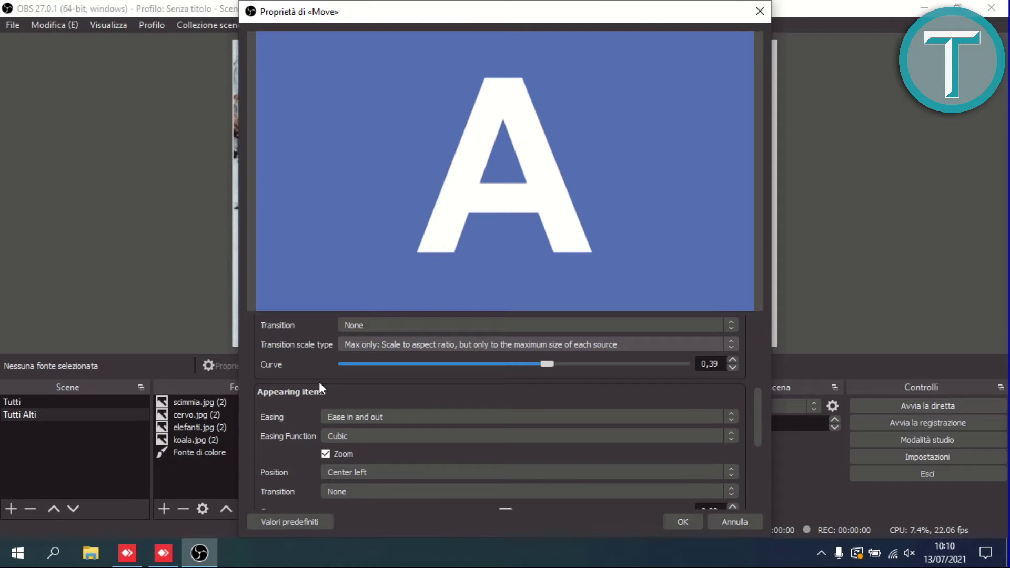
pyautogui.scroll(-2, 319, 384)
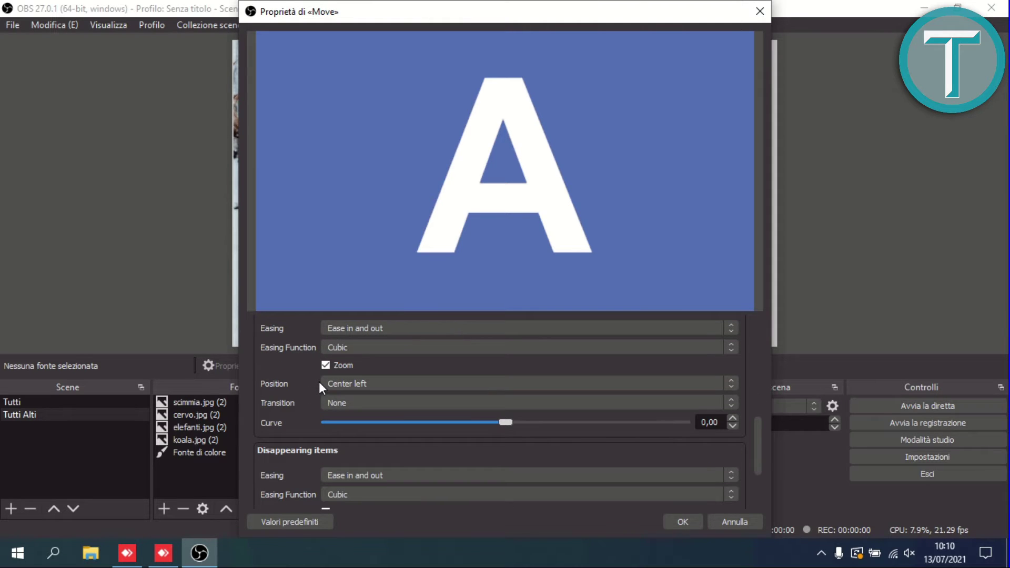
pyautogui.scroll(1, 320, 387)
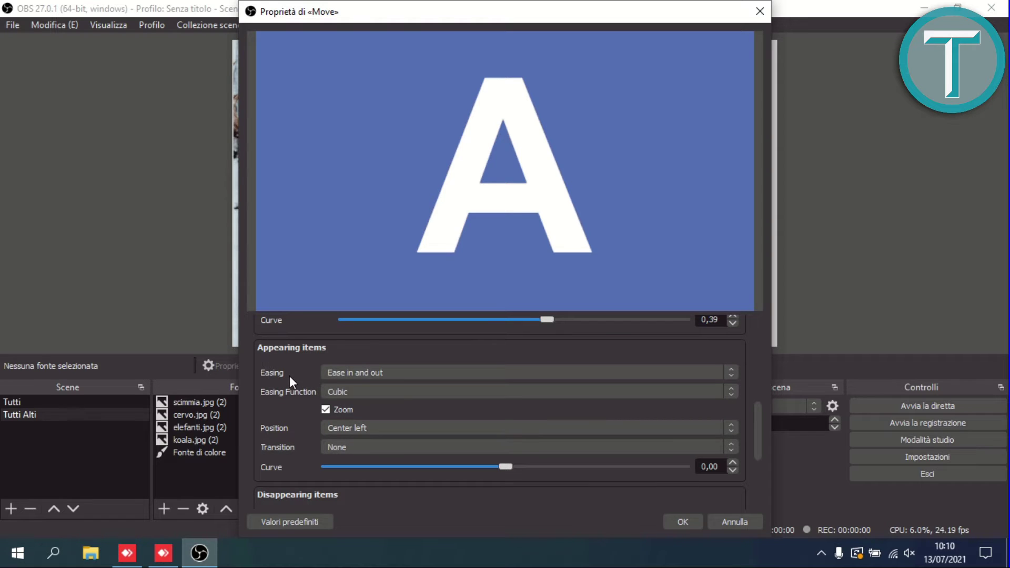
pyautogui.scroll(-2, 272, 364)
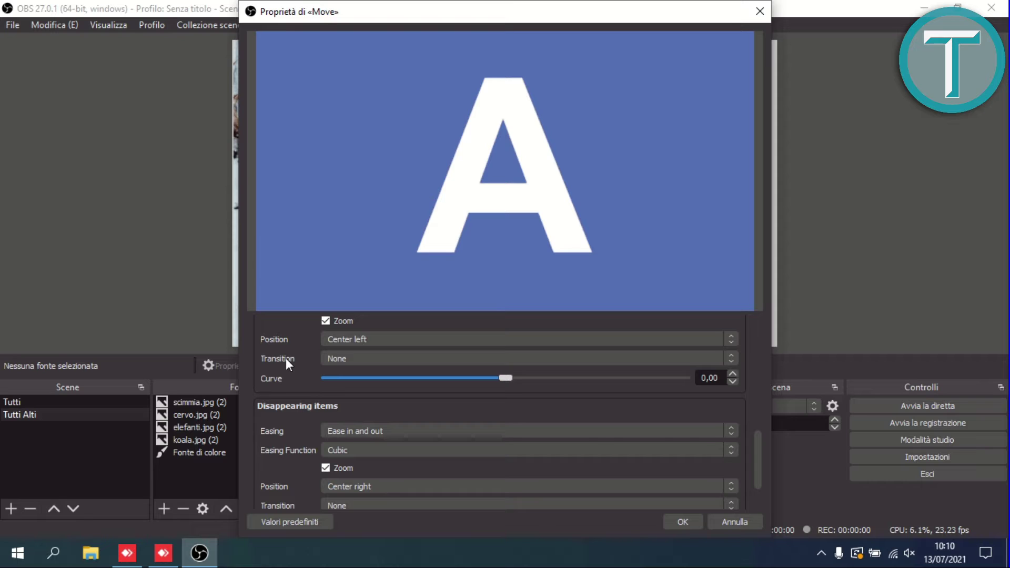
pyautogui.scroll(-1, 296, 430)
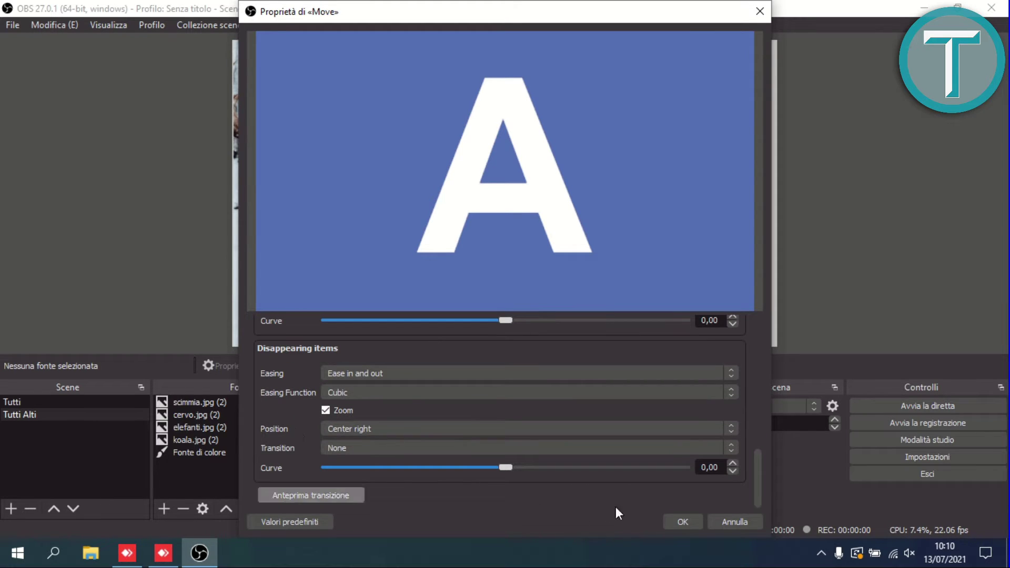
pyautogui.click(682, 522)
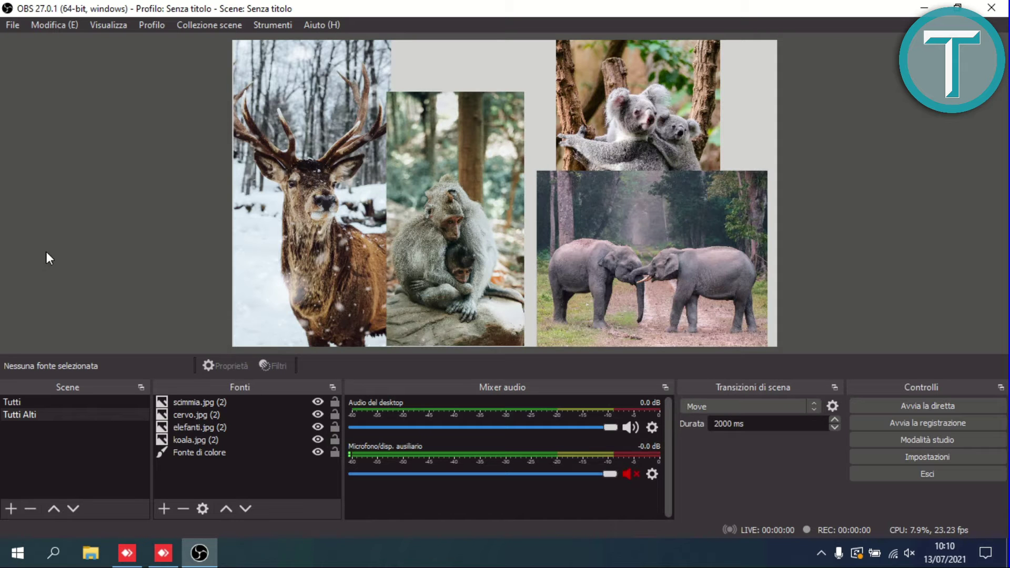